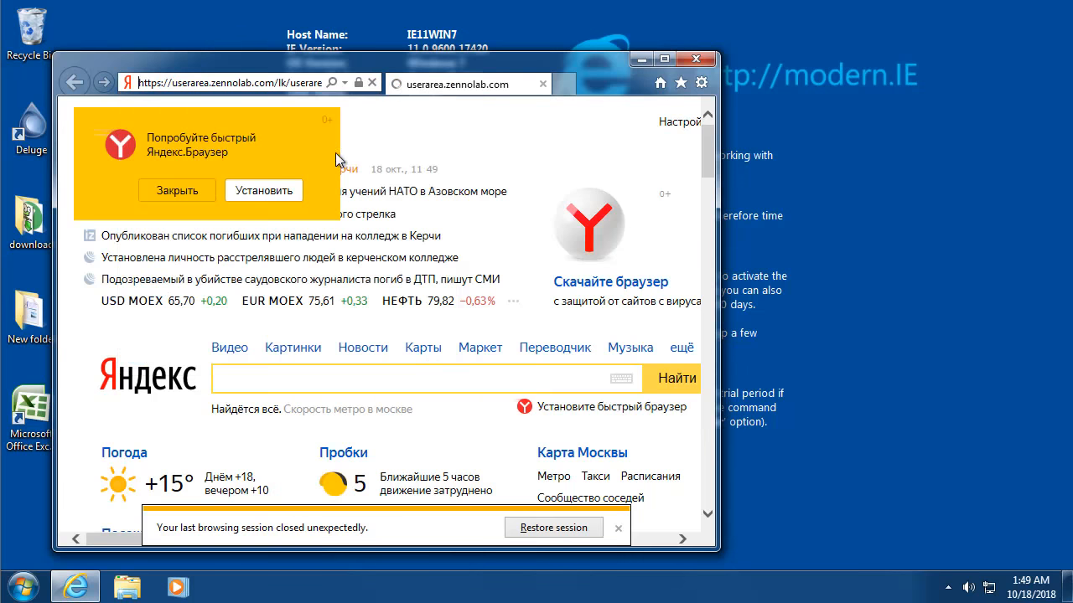
Step: Sign in on the zennolab.com login page with the account e-mail and password
click(390, 290)
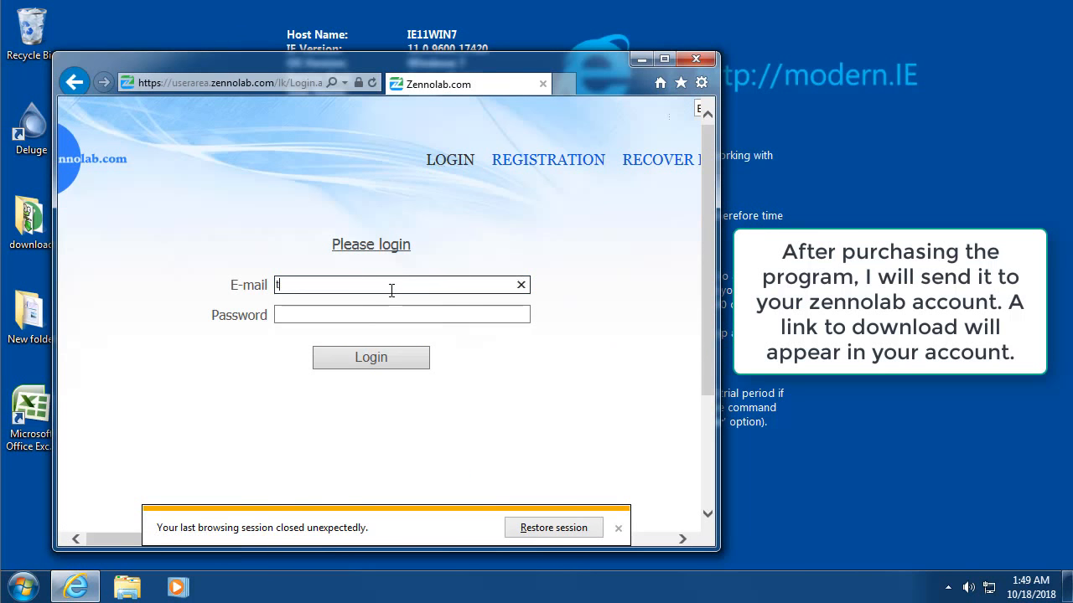
key(Tab)
text(•••)
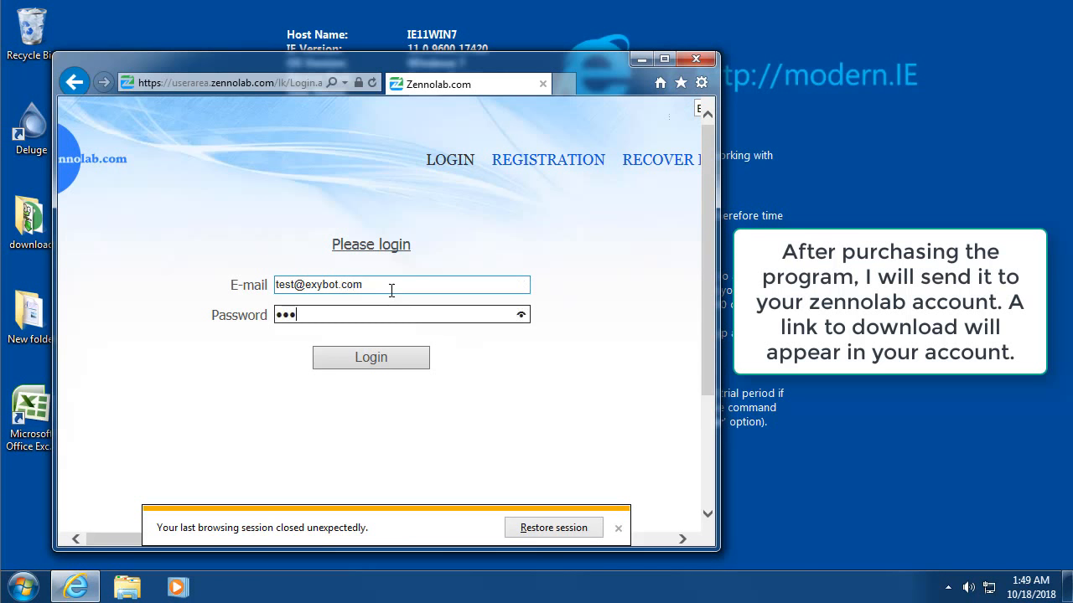
text(•••••)
key(Return)
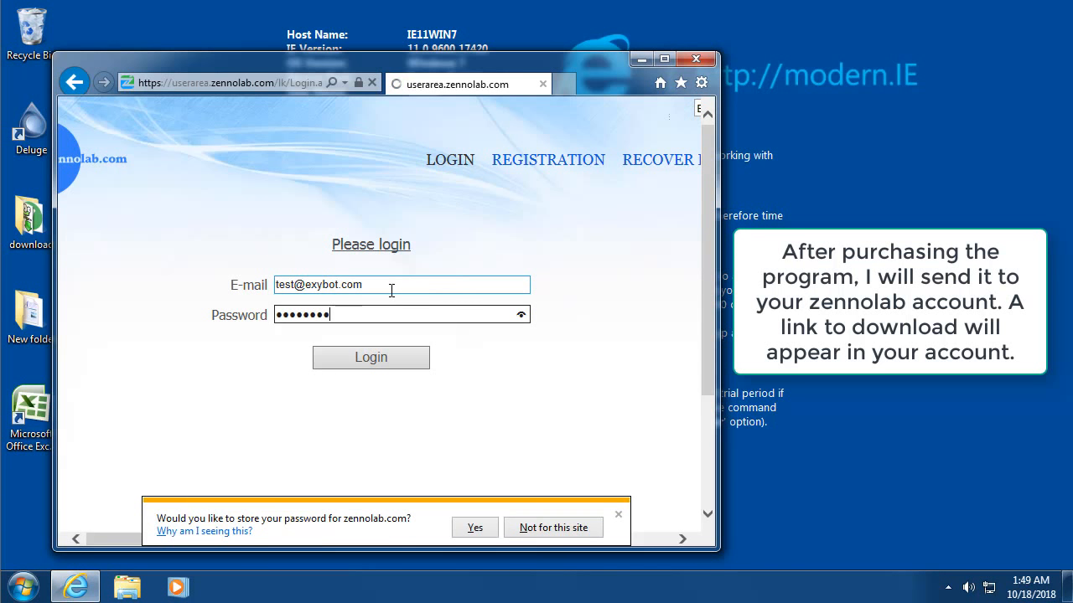
Step: Let the browser save the password, dismiss the session notice and widen the window
click(476, 528)
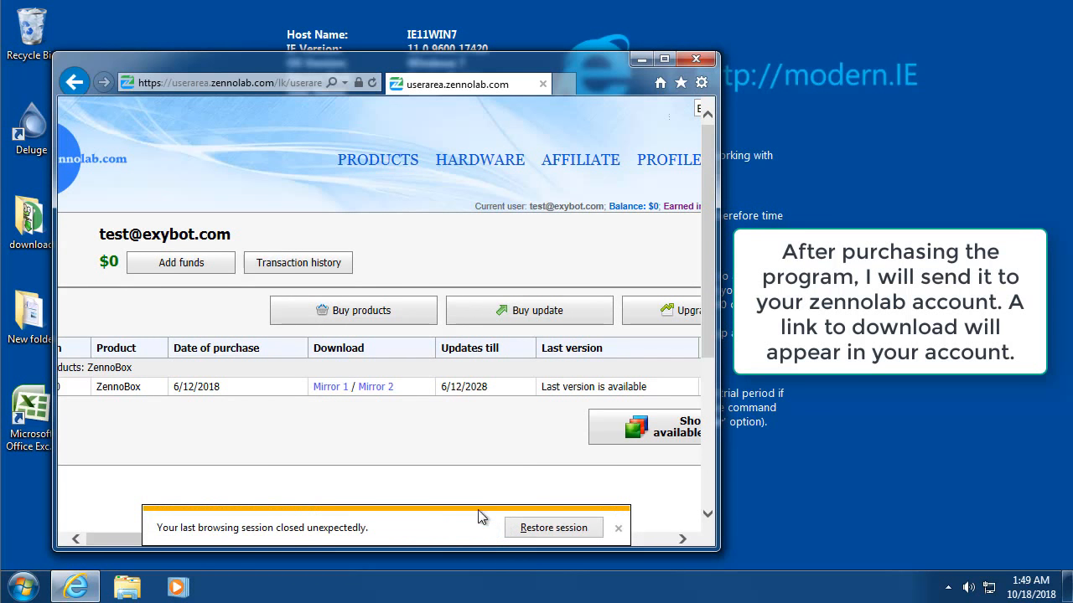
click(617, 531)
scroll(388, 531, down, 1)
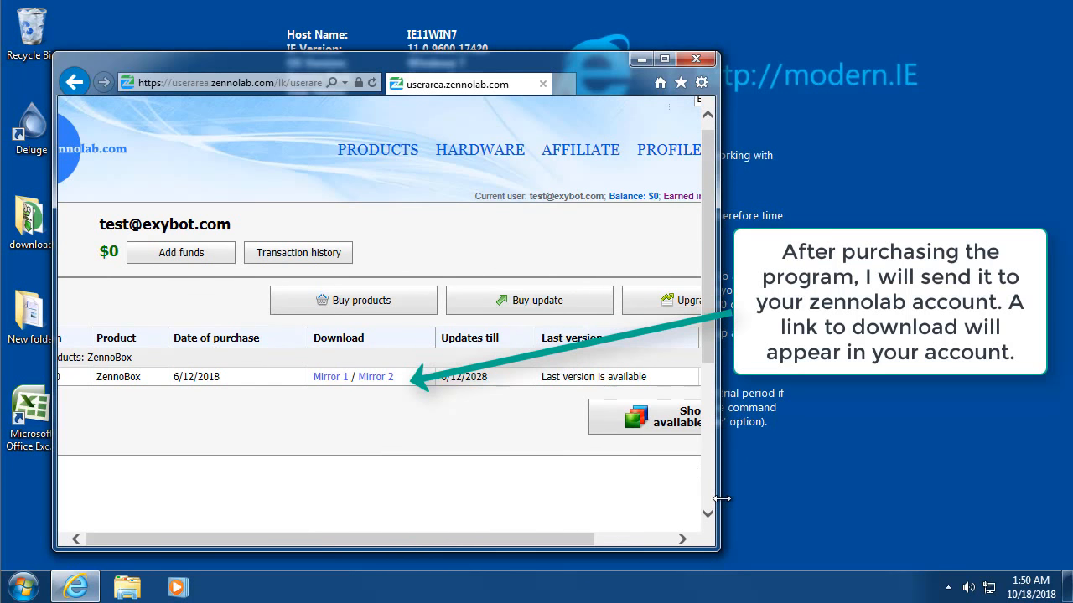
drag(719, 496, 979, 513)
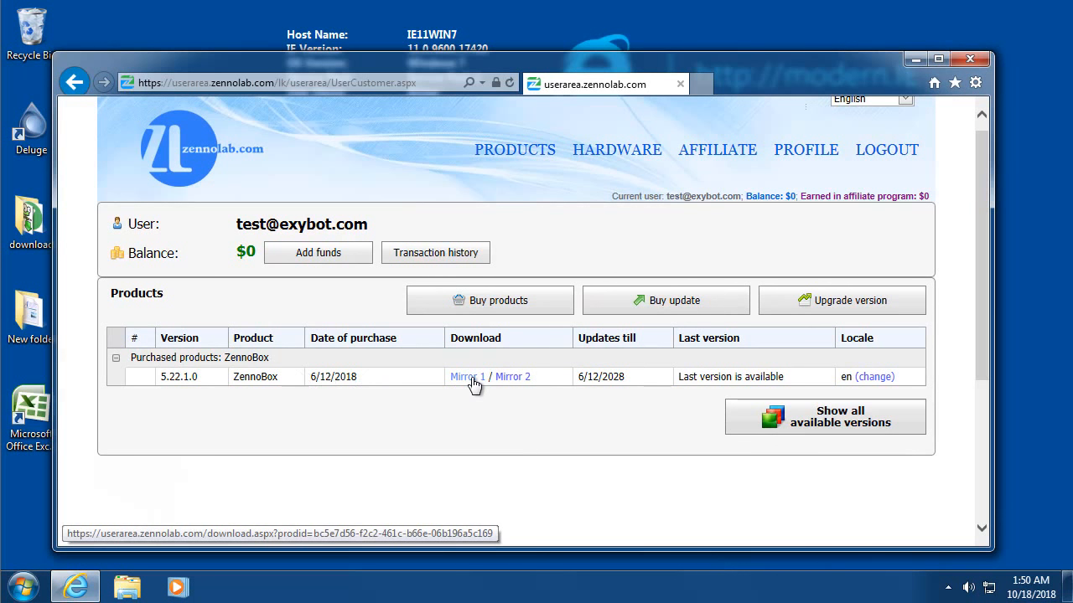
Step: Download ZennoBox-EN-v5.22.1.0.exe from Mirror 2 and open its containing folder
click(503, 378)
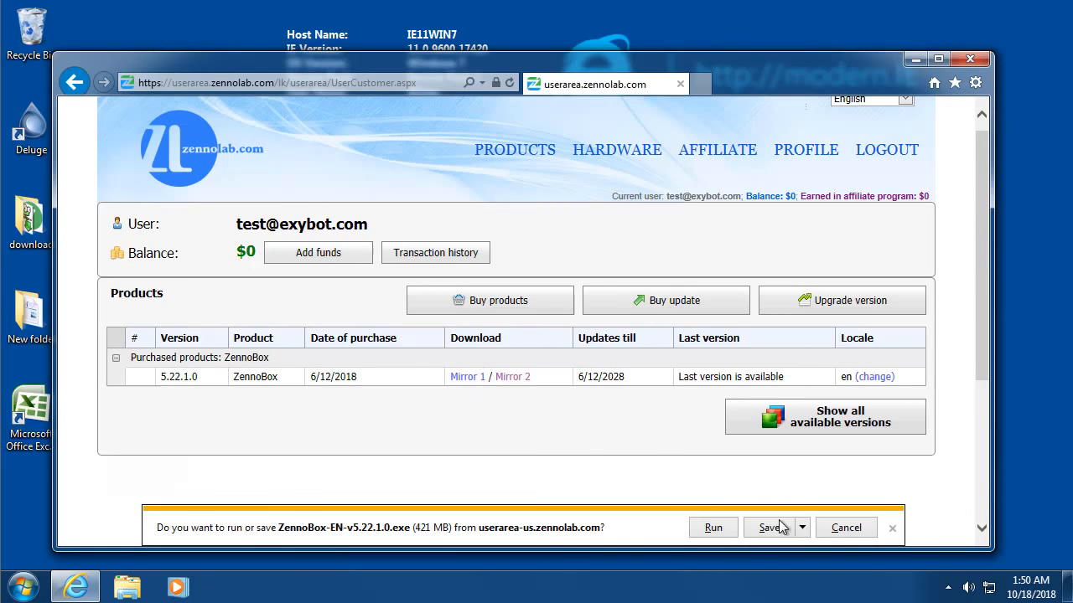
click(762, 527)
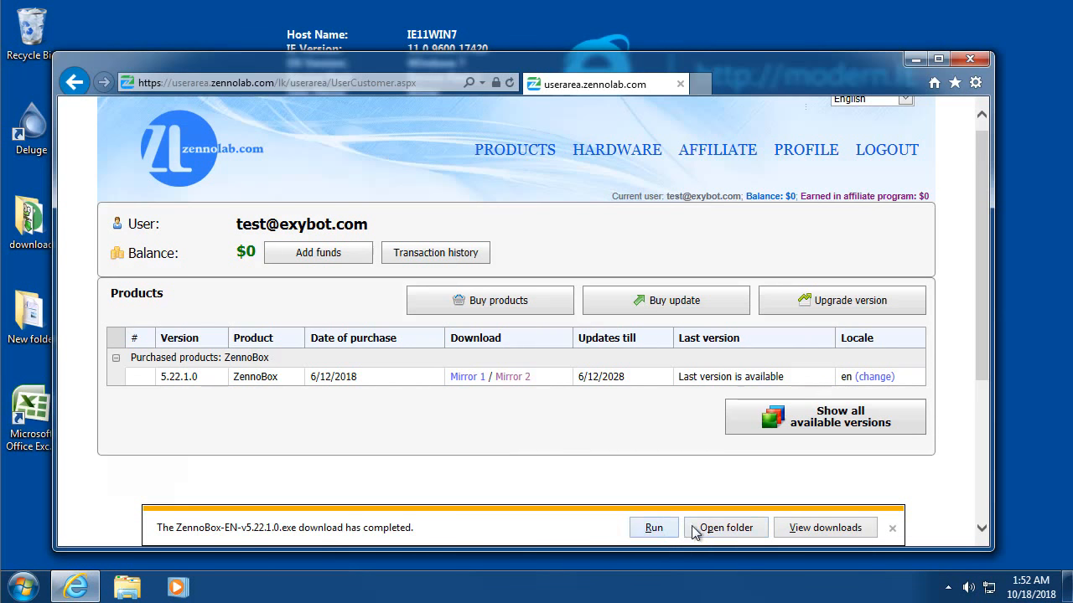
click(691, 525)
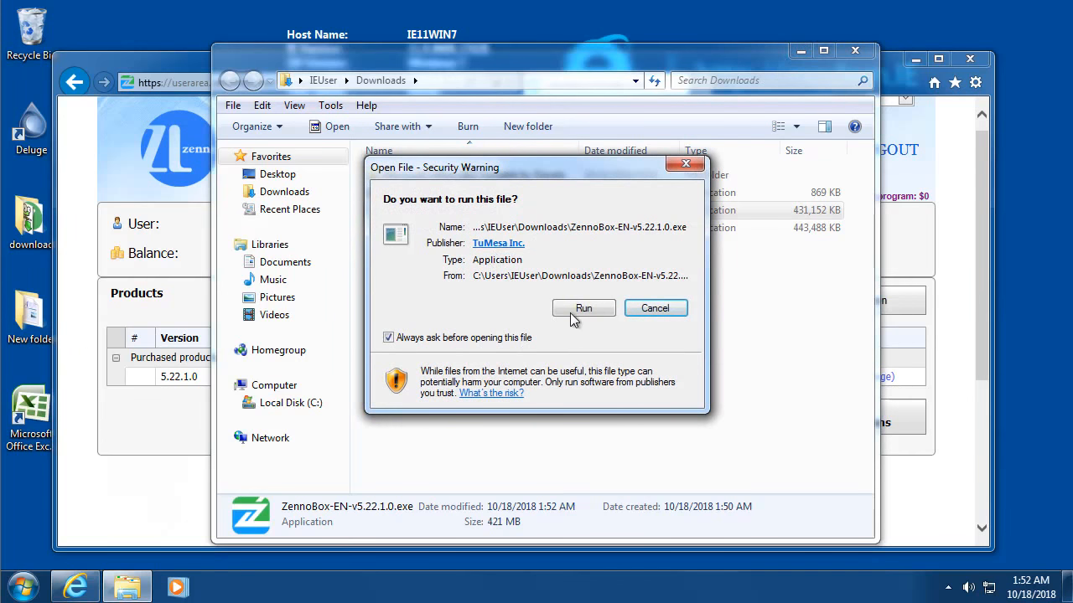
Step: Run the ZennoBox-EN-v5.22.1.0.exe installer and minimize the Downloads folder window
click(572, 310)
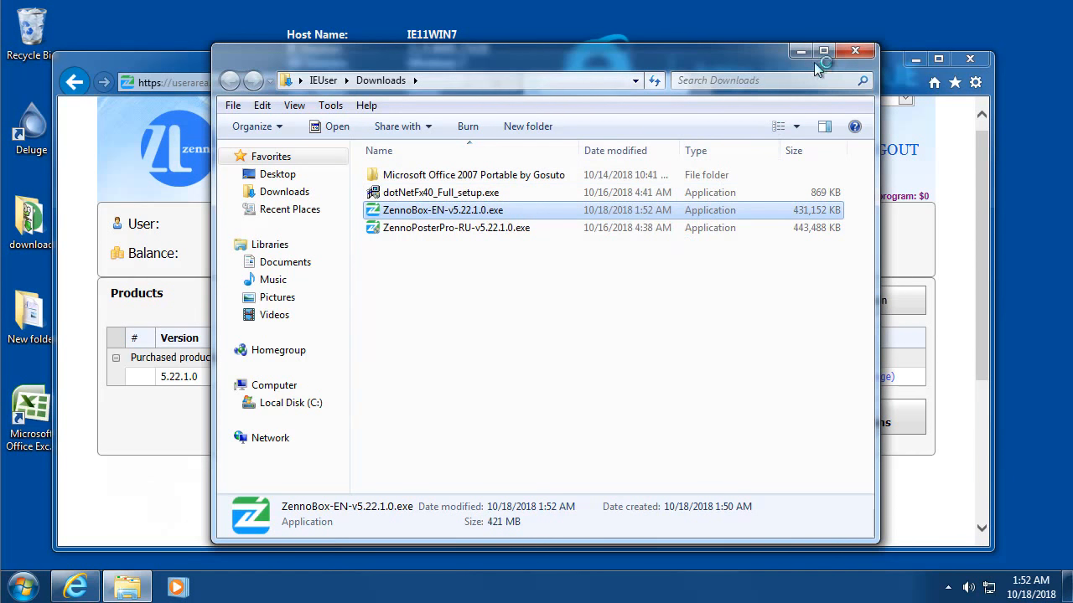
click(801, 52)
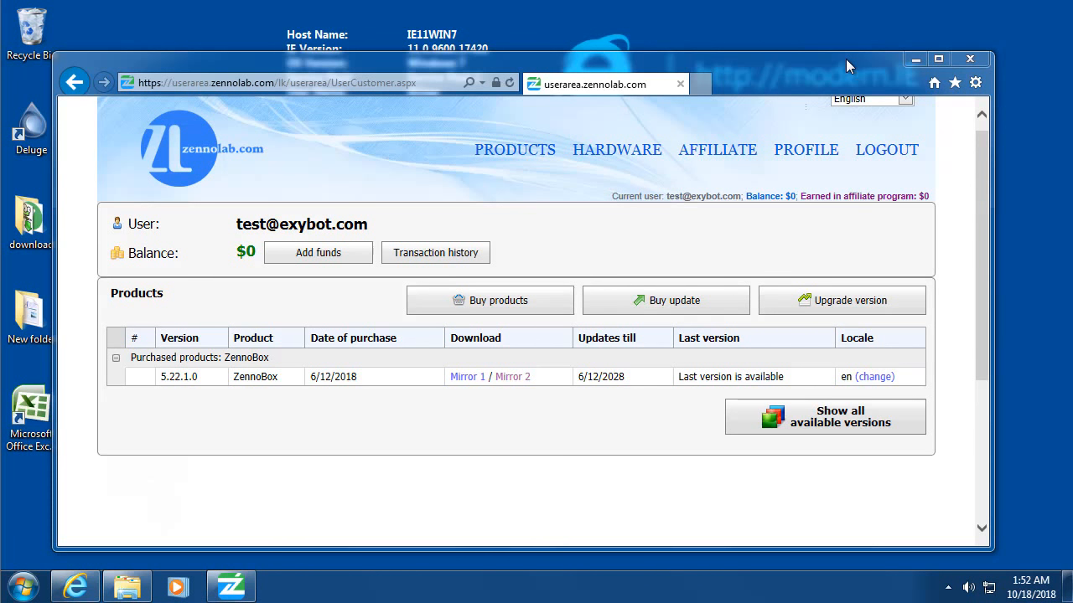
Step: Accept the user agreement and keep the C:\Program Files\ZennoLab install path
click(231, 587)
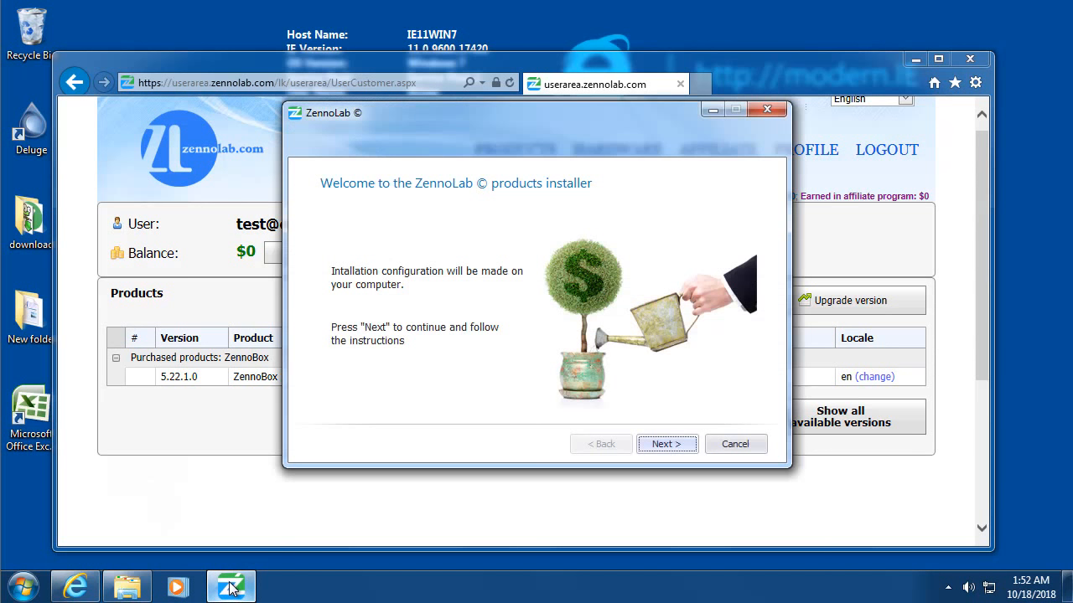
click(689, 447)
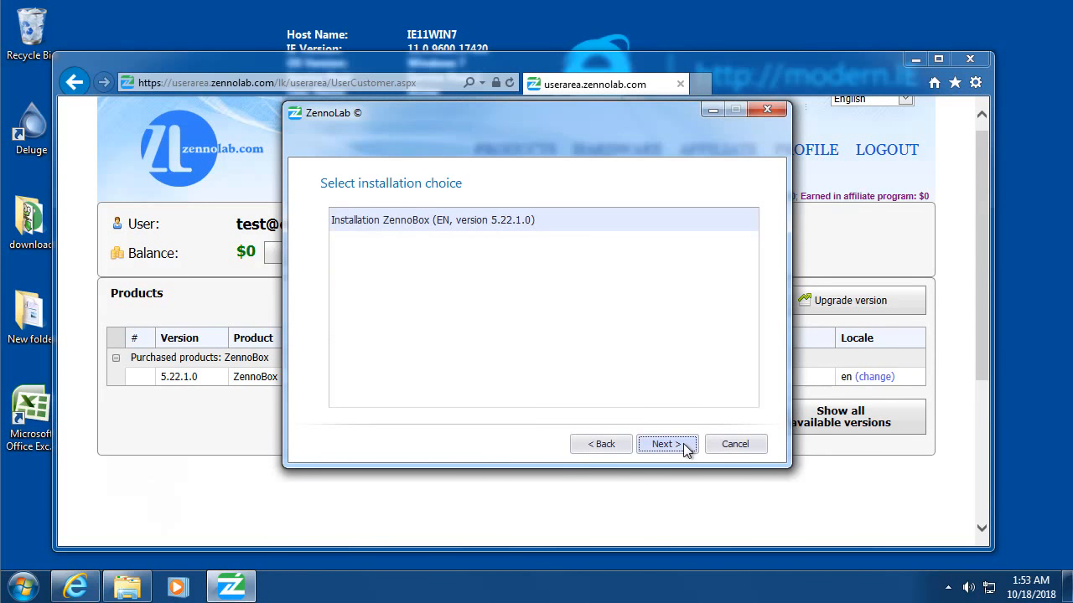
click(685, 449)
click(546, 302)
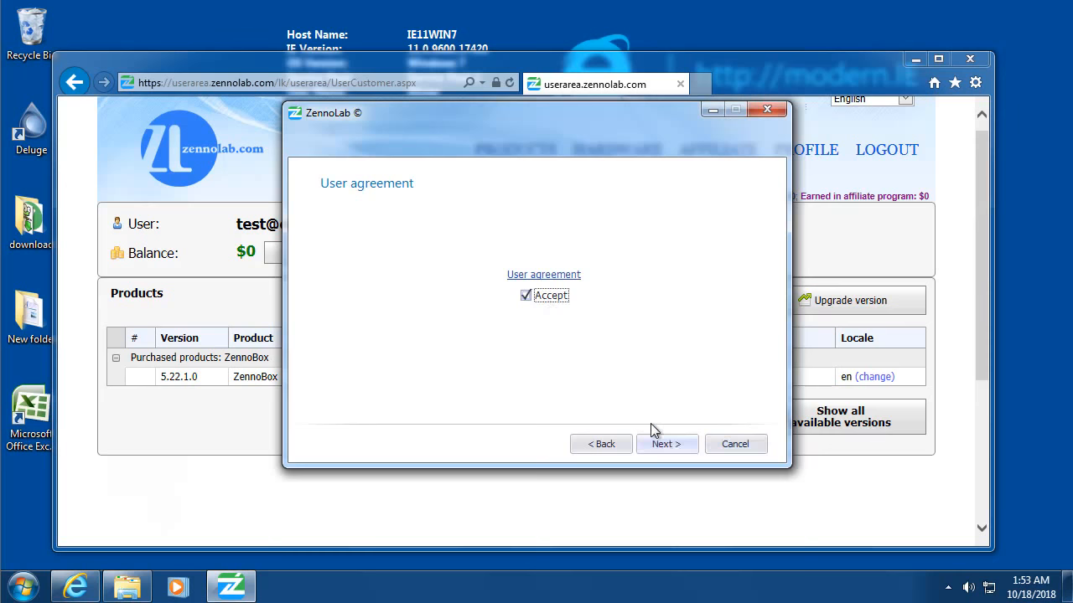
click(677, 450)
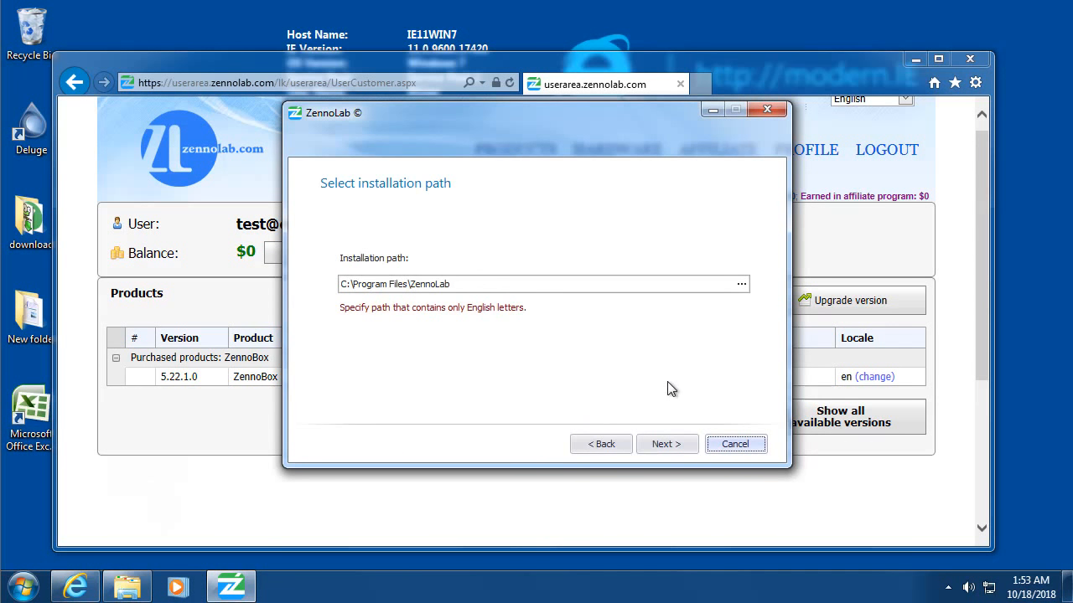
click(680, 442)
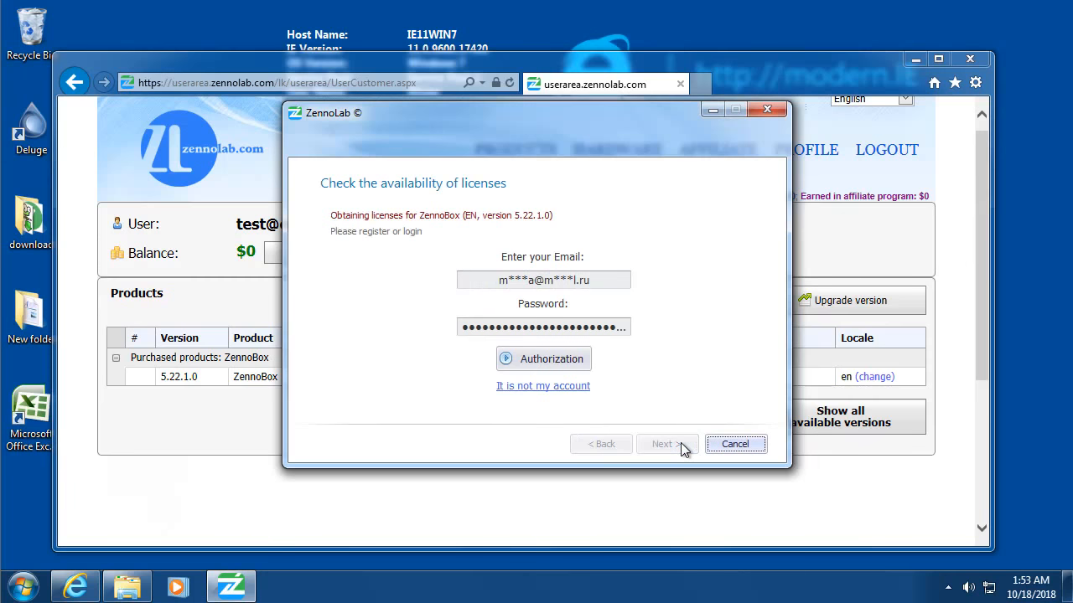
Step: Authorize with a different account's e-mail and password and save the license
click(567, 356)
click(564, 386)
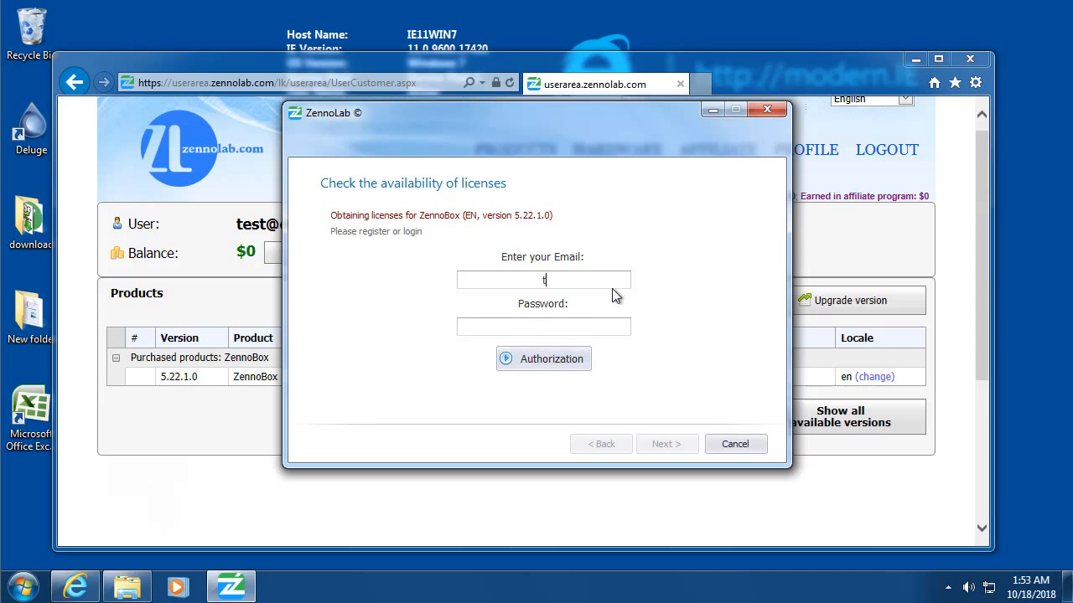
key(Tab)
text(********)
click(545, 357)
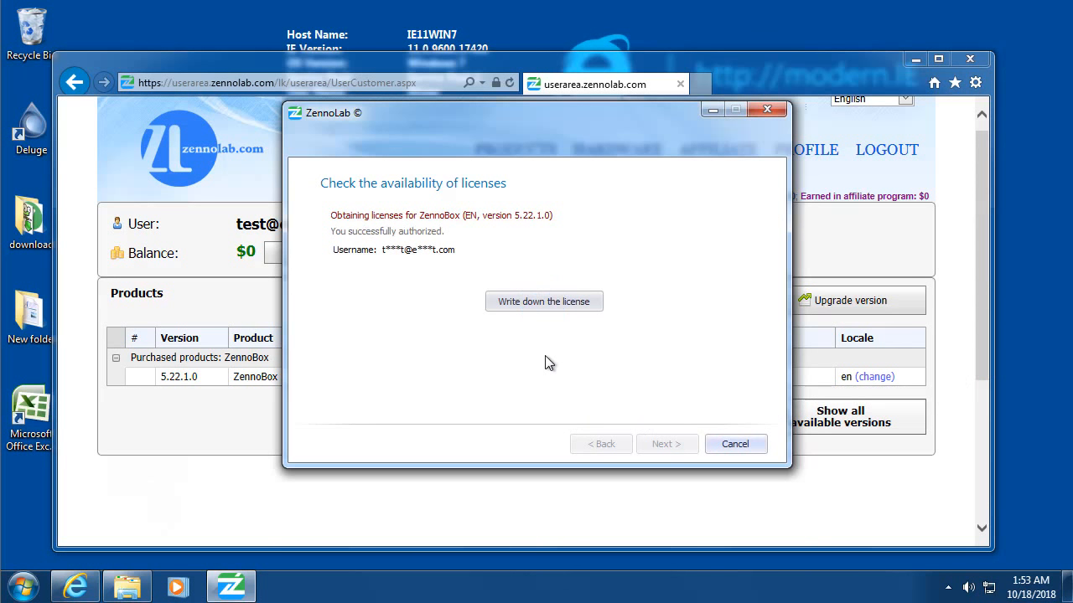
click(557, 306)
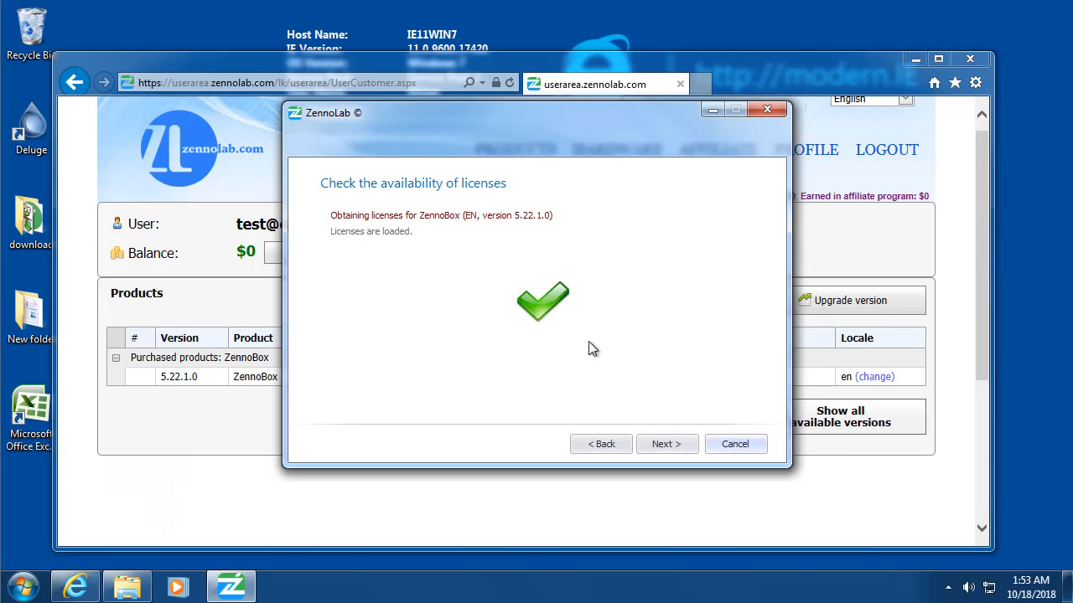
Step: Install ZennoBox 5.22.1.0 keeping the desktop shortcut, then finish the installer
click(678, 446)
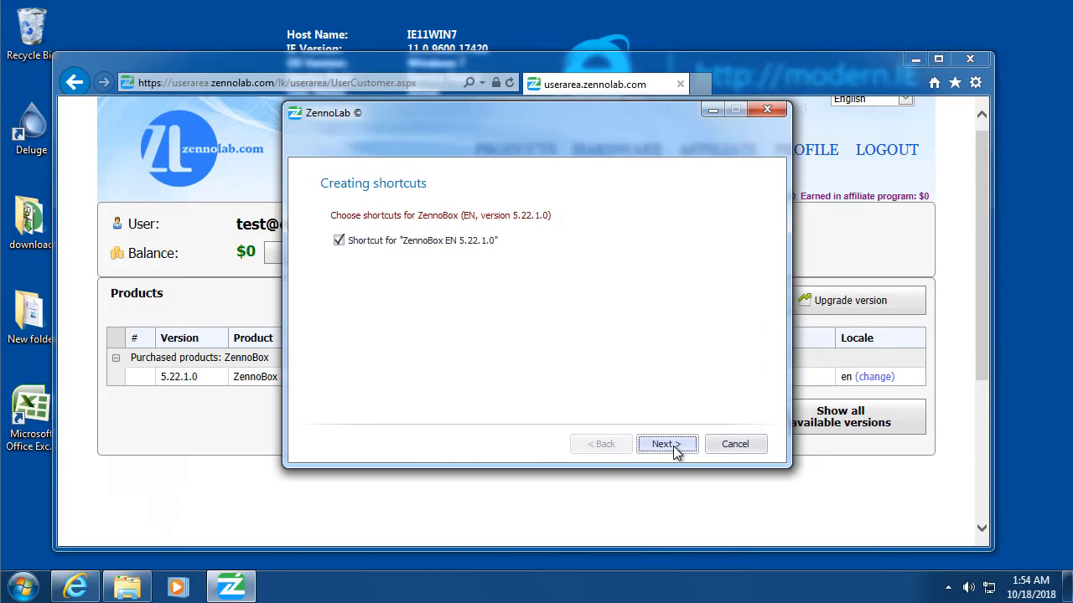
click(664, 447)
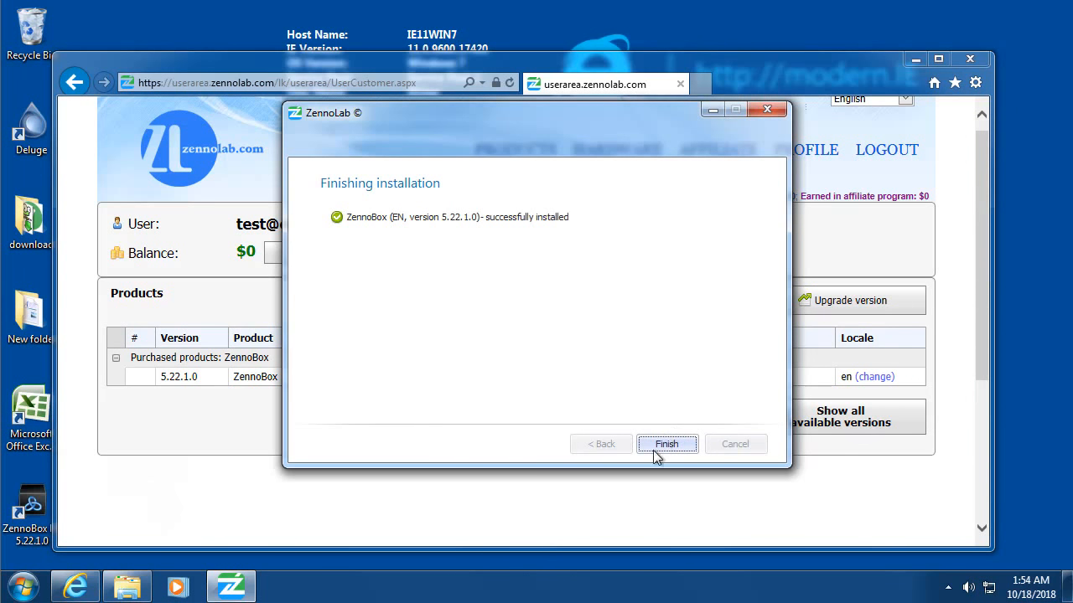
click(662, 446)
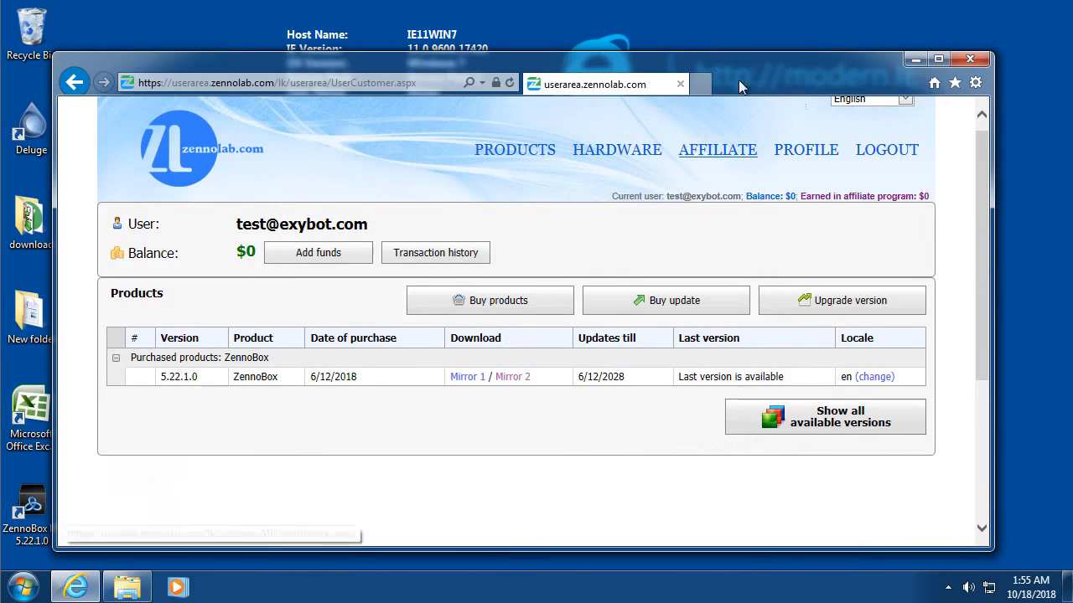
Step: Minimize Internet Explorer and launch ZennoBox EN 5.22.1.0 from its desktop icon
drag(880, 66, 954, 17)
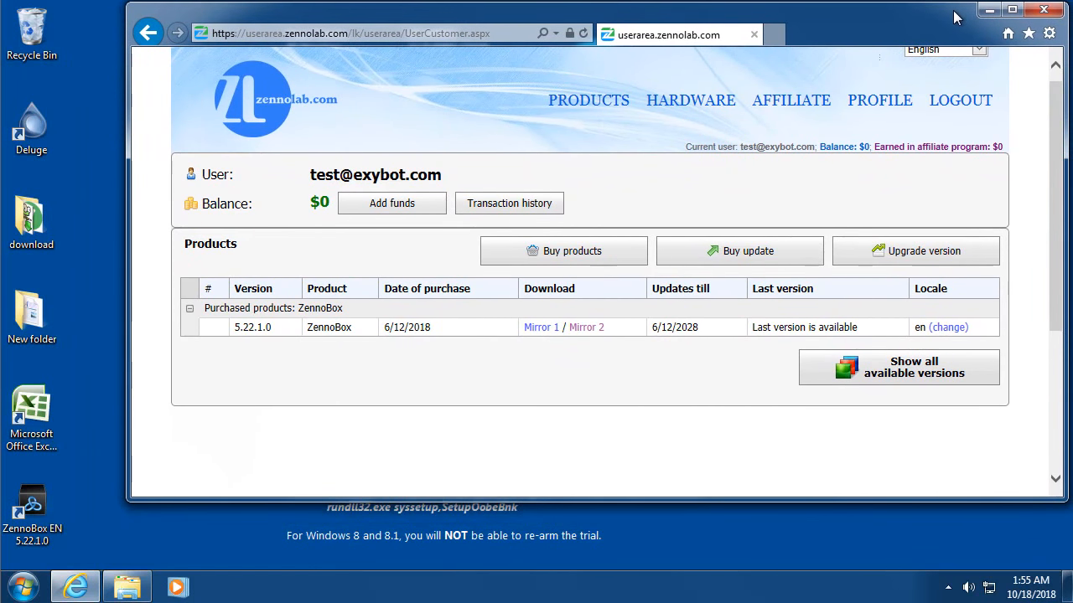
click(989, 10)
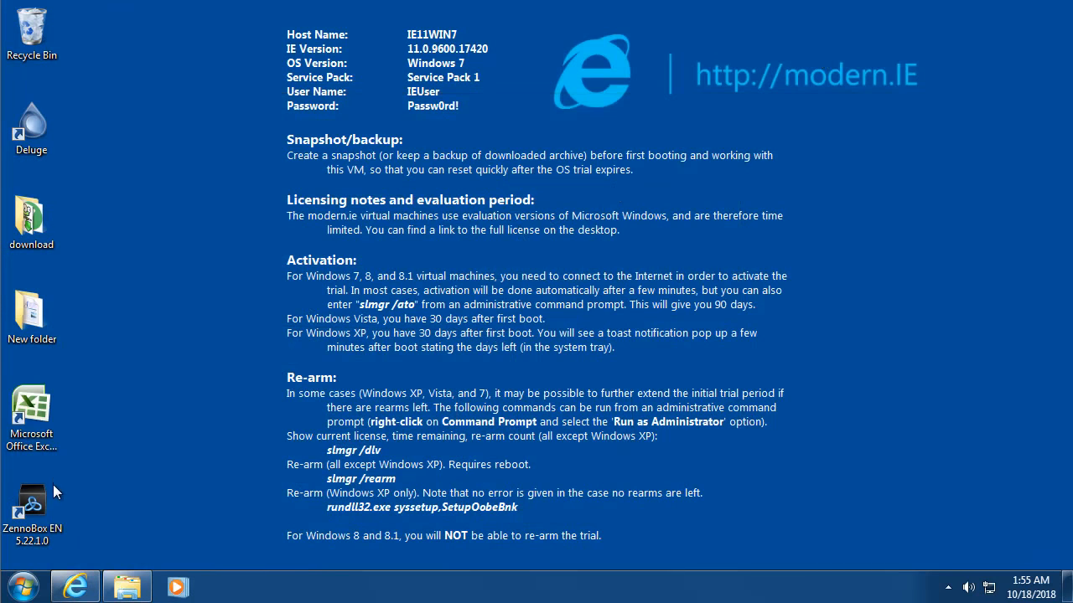
double_click(38, 503)
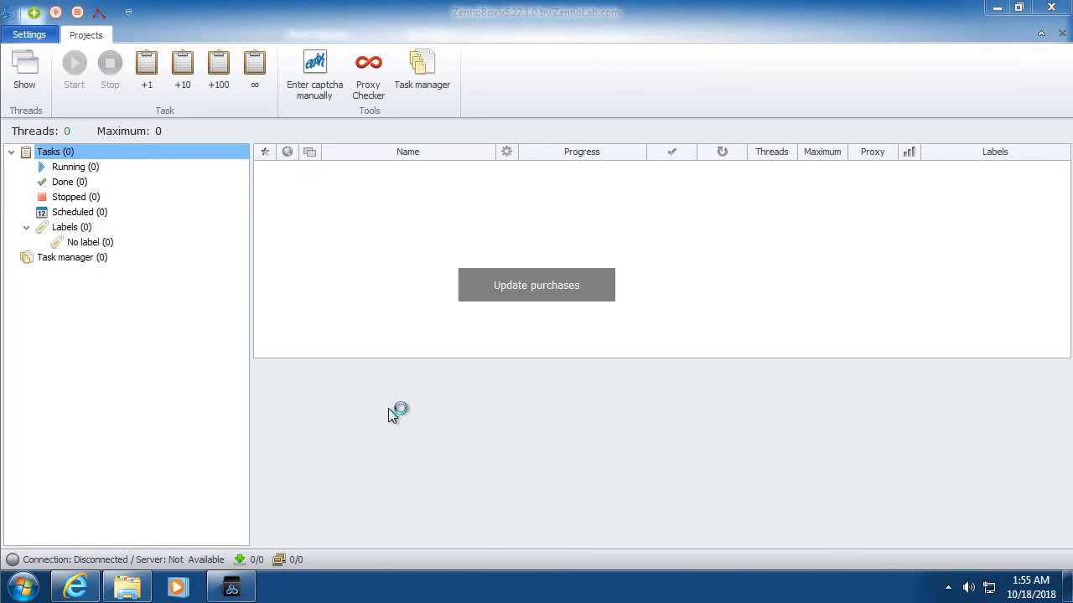
Step: Dismiss the Help message and open the Tor Proxy task's settings
drag(459, 246, 490, 164)
click(563, 233)
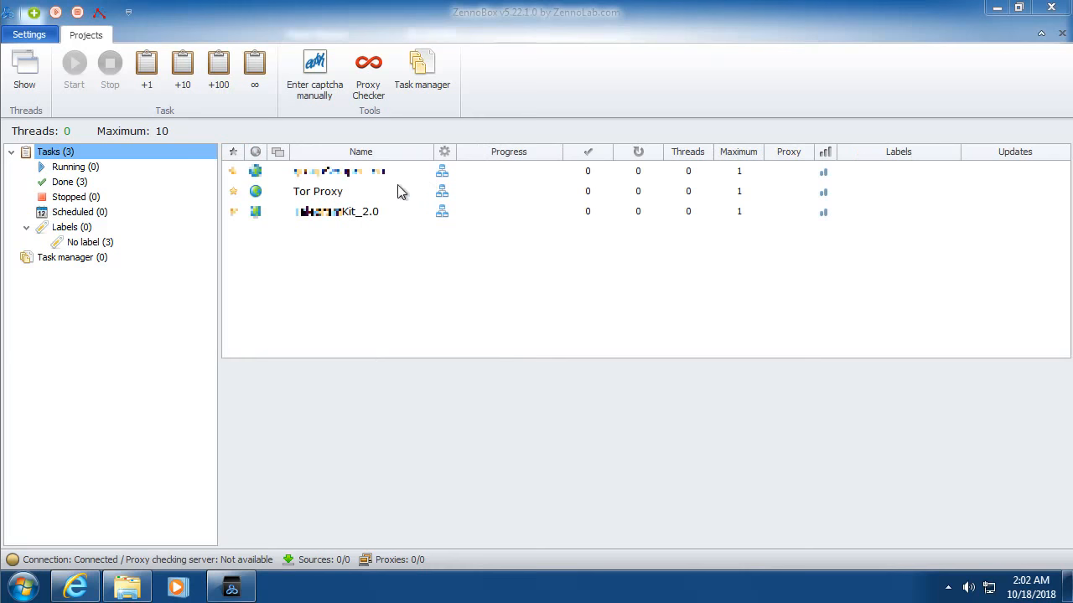
click(347, 194)
right_click(347, 193)
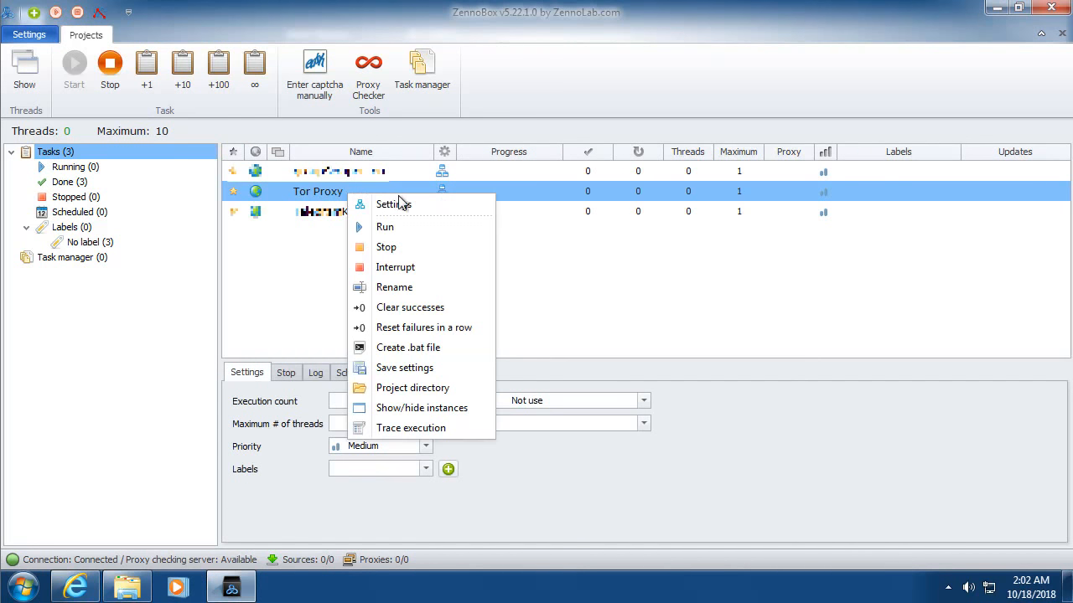
click(398, 199)
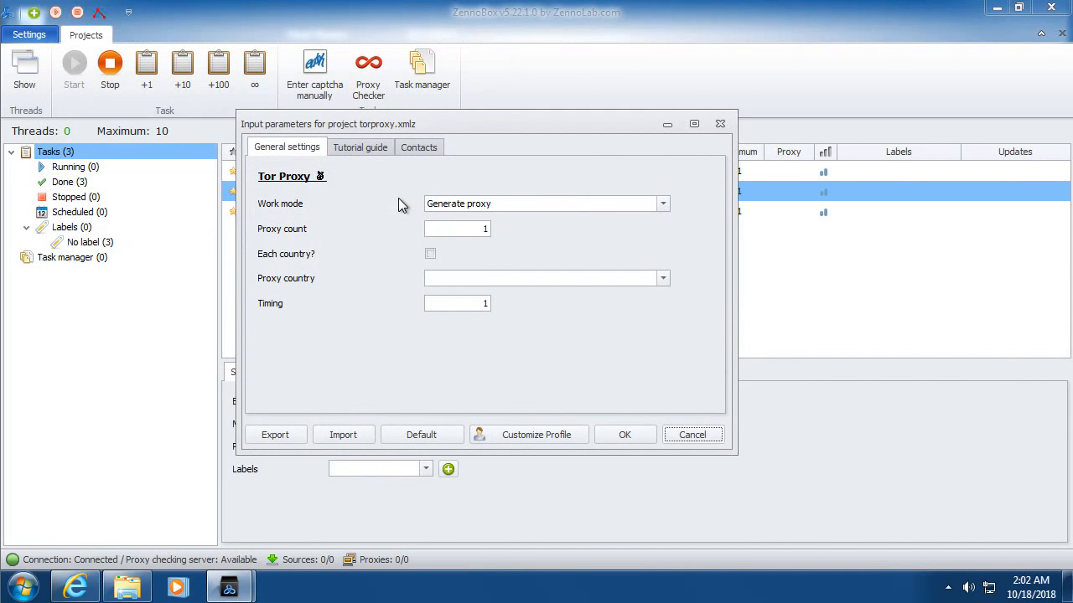
Step: Choose USA and Canada as proxy countries and set Proxy count to 10
click(657, 278)
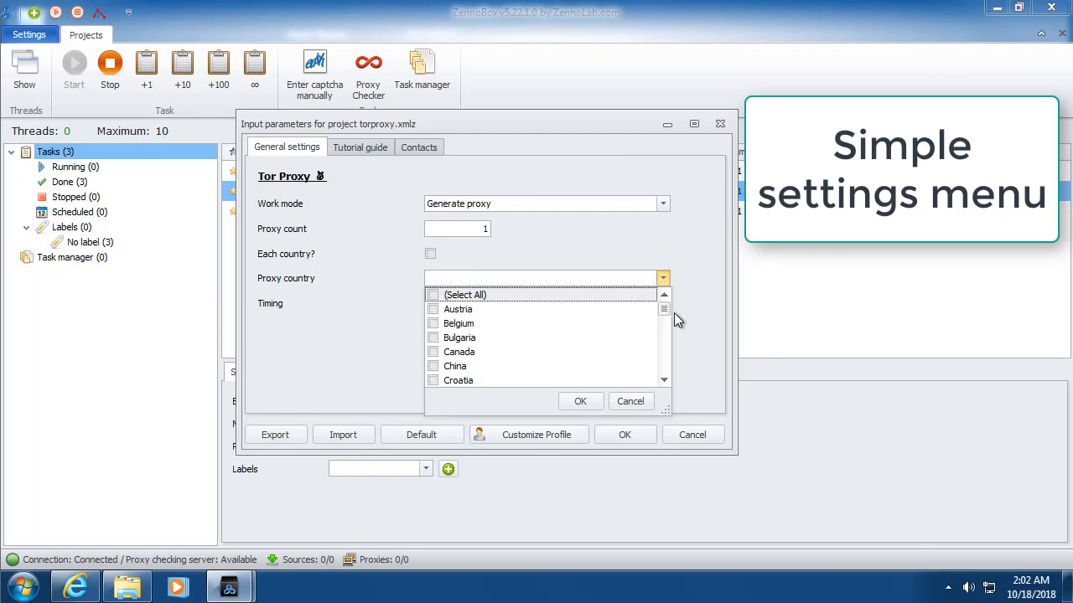
click(675, 314)
click(662, 278)
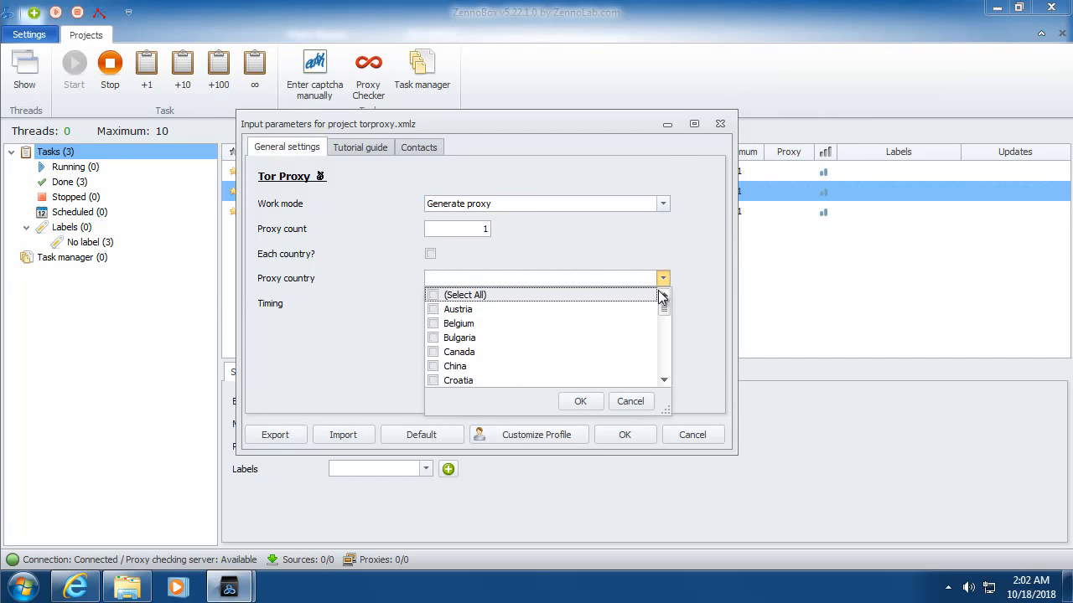
drag(664, 309, 662, 392)
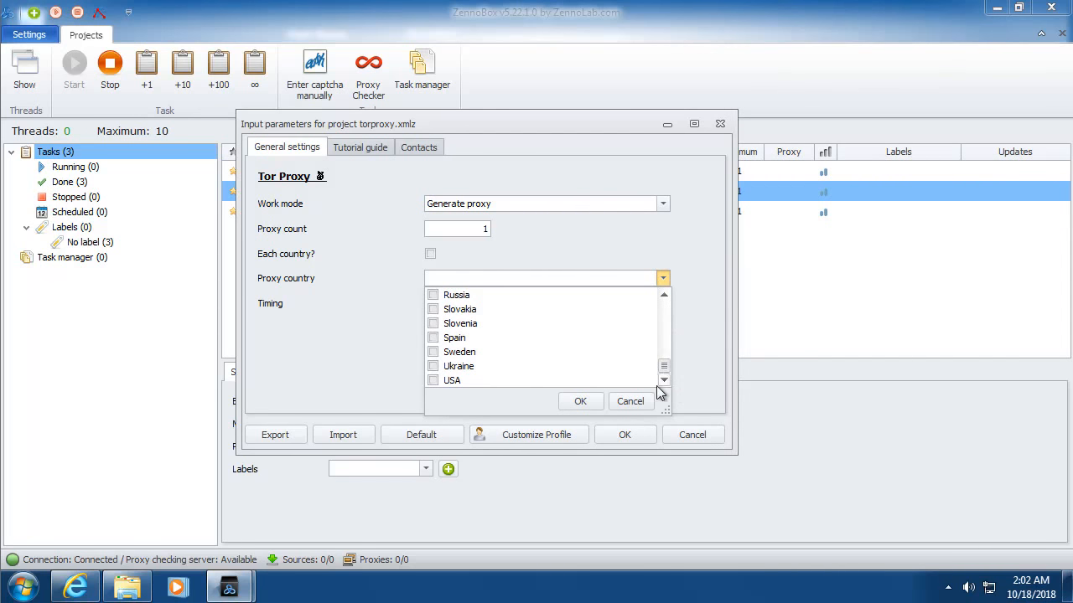
click(439, 381)
scroll(495, 360, up, 8)
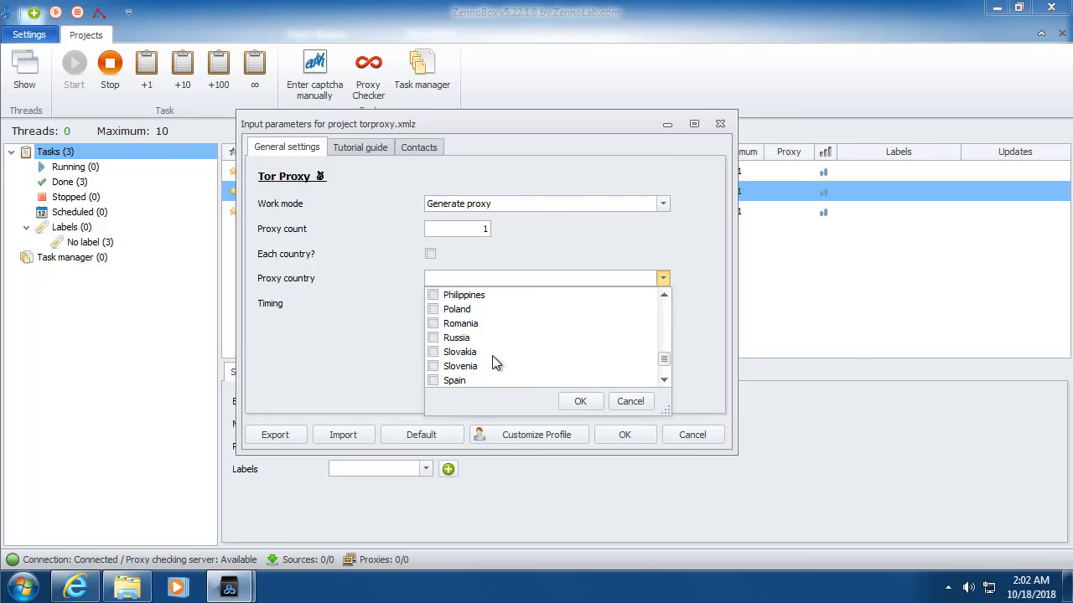
scroll(494, 360, up, 1)
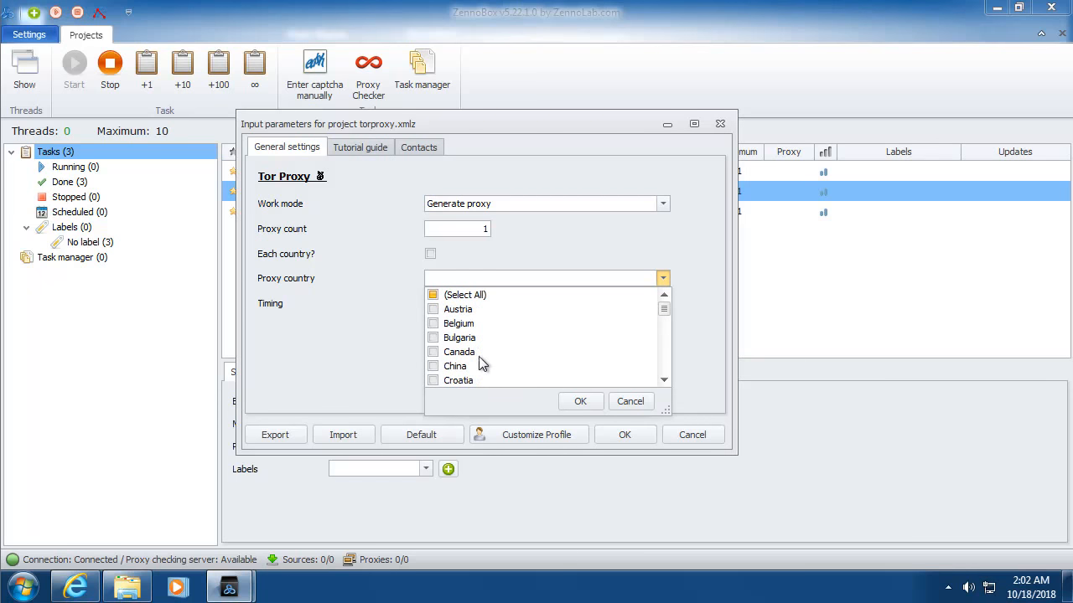
click(434, 353)
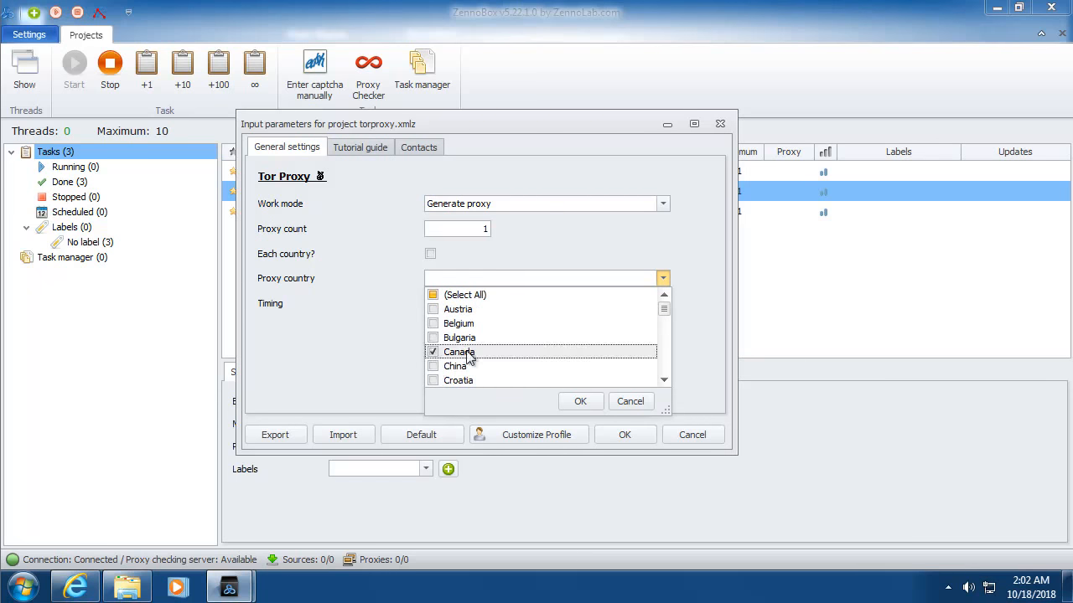
click(580, 401)
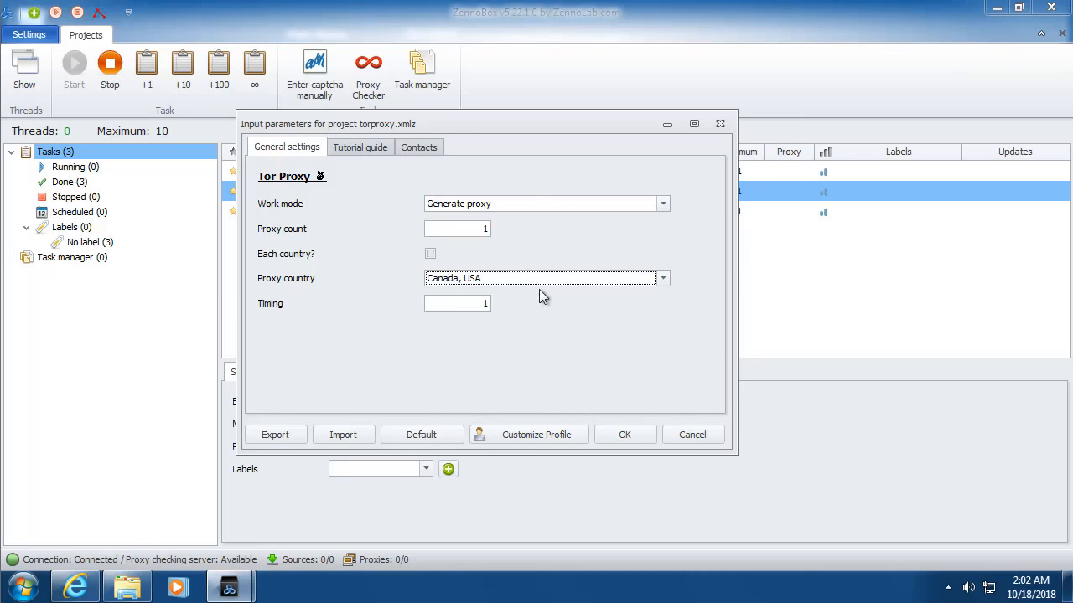
click(473, 232)
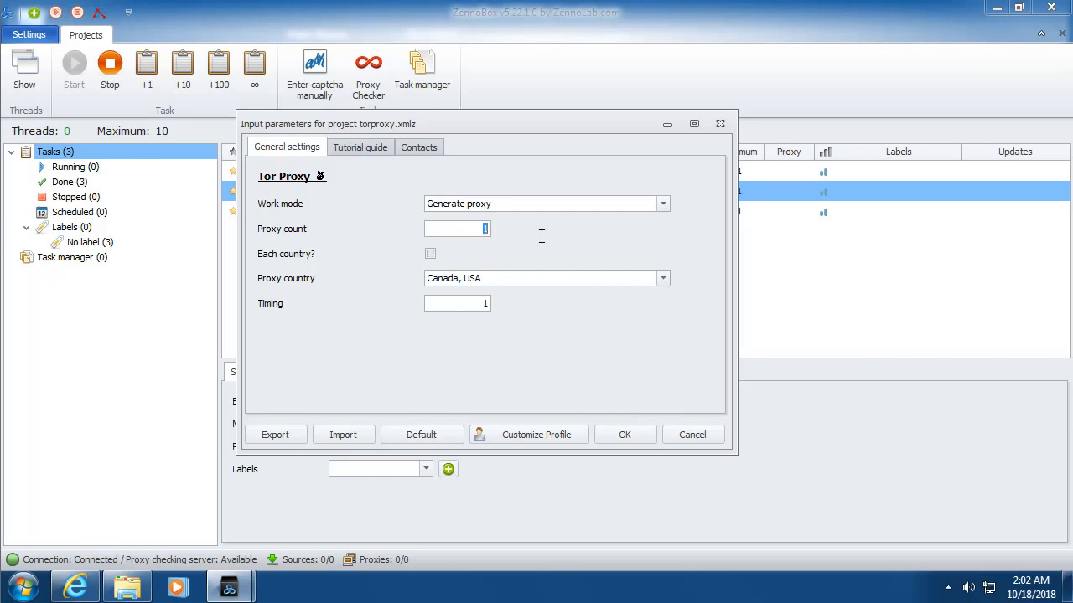
text(10)
Step: Enable 'Each country?' and copy the TorProxy.zip link from the Tutorial guide tab
click(429, 254)
click(366, 148)
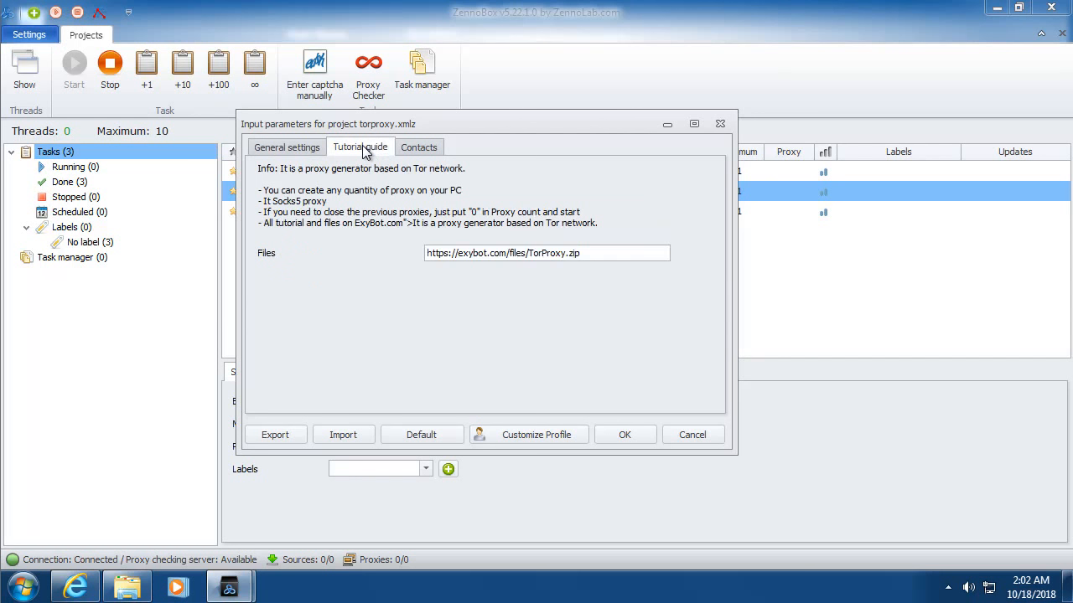
drag(602, 249, 424, 255)
right_click(429, 255)
click(478, 312)
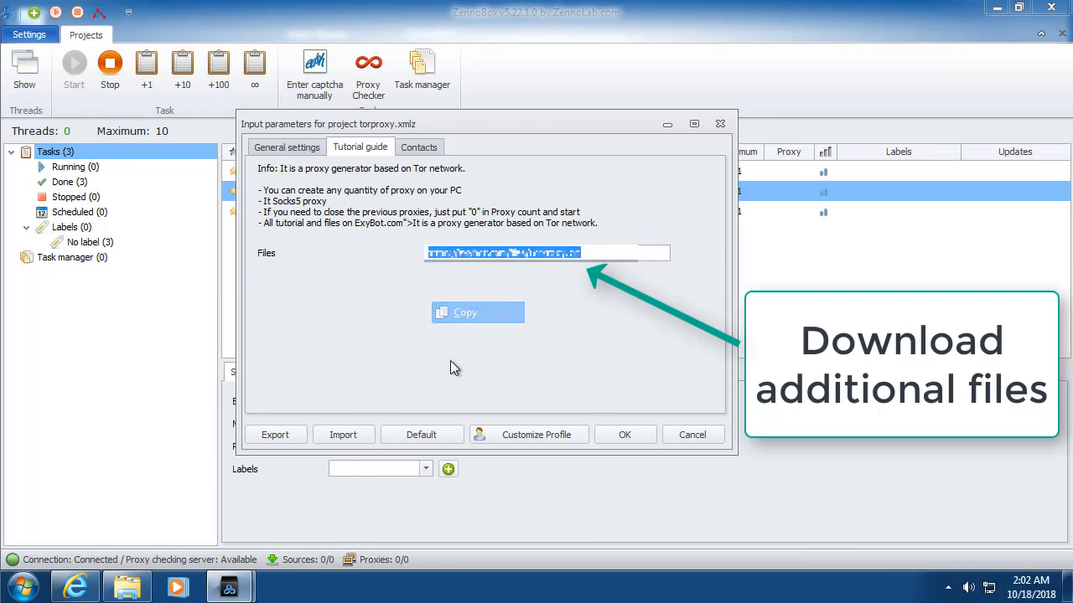
Step: Paste the TorProxy.zip link into a new tab, open the downloaded archive, minimize the browser
click(76, 586)
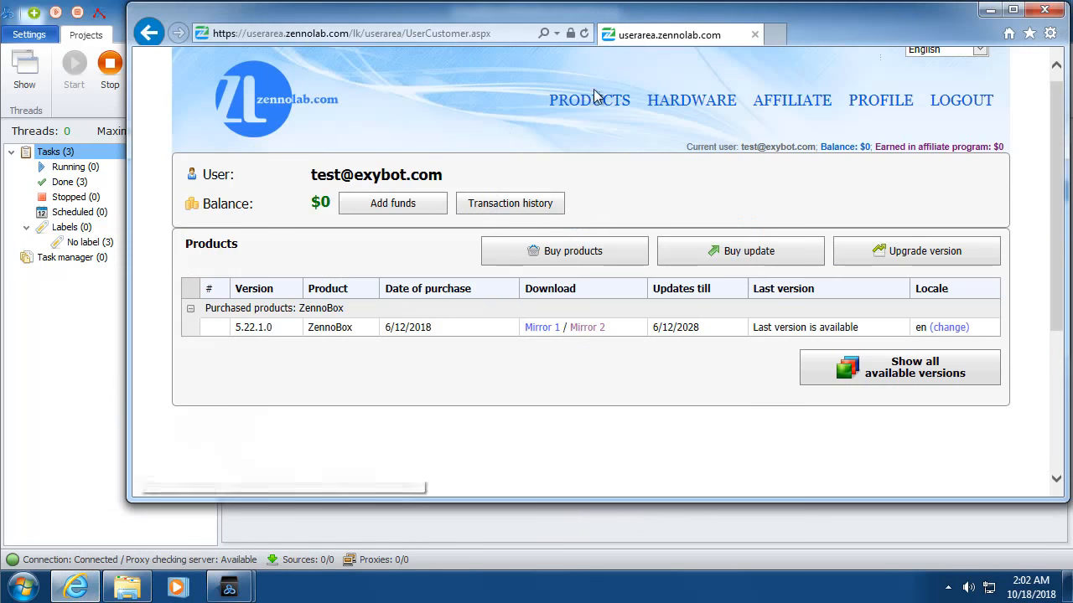
click(781, 36)
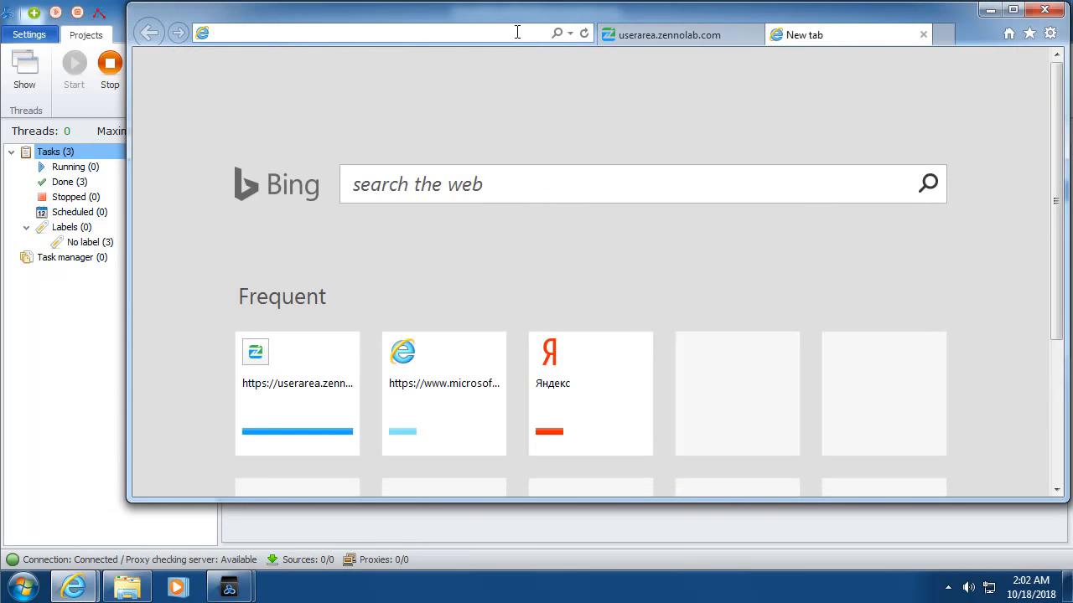
right_click(518, 34)
click(571, 105)
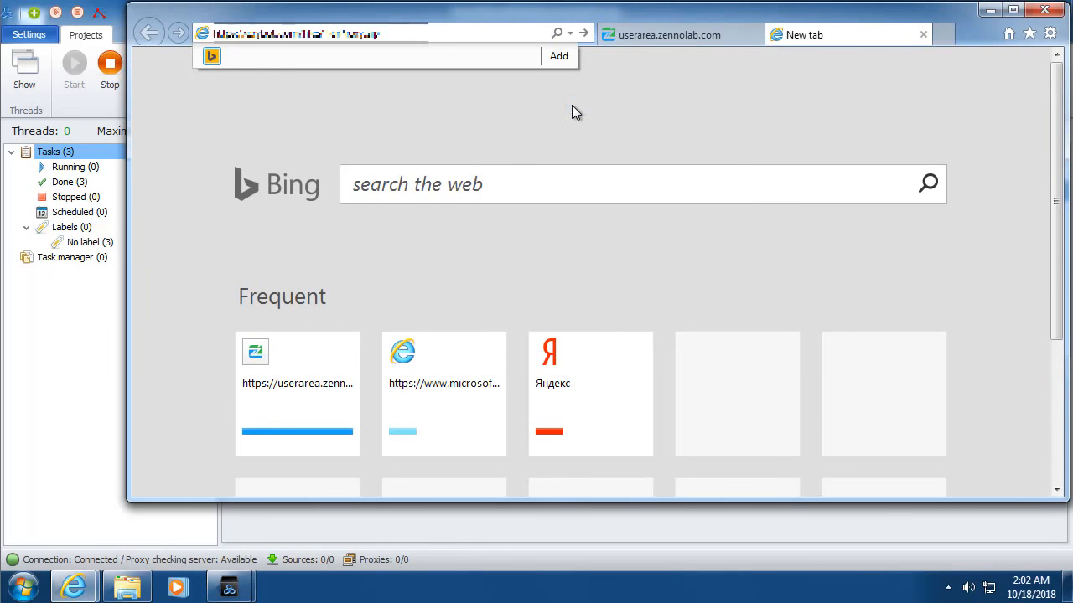
key(Return)
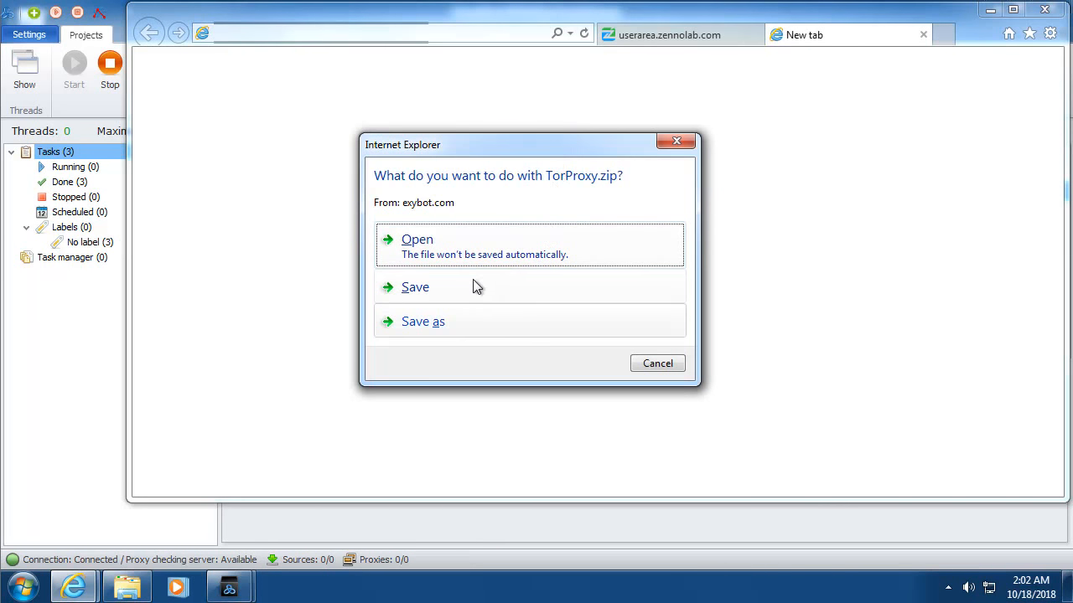
click(485, 254)
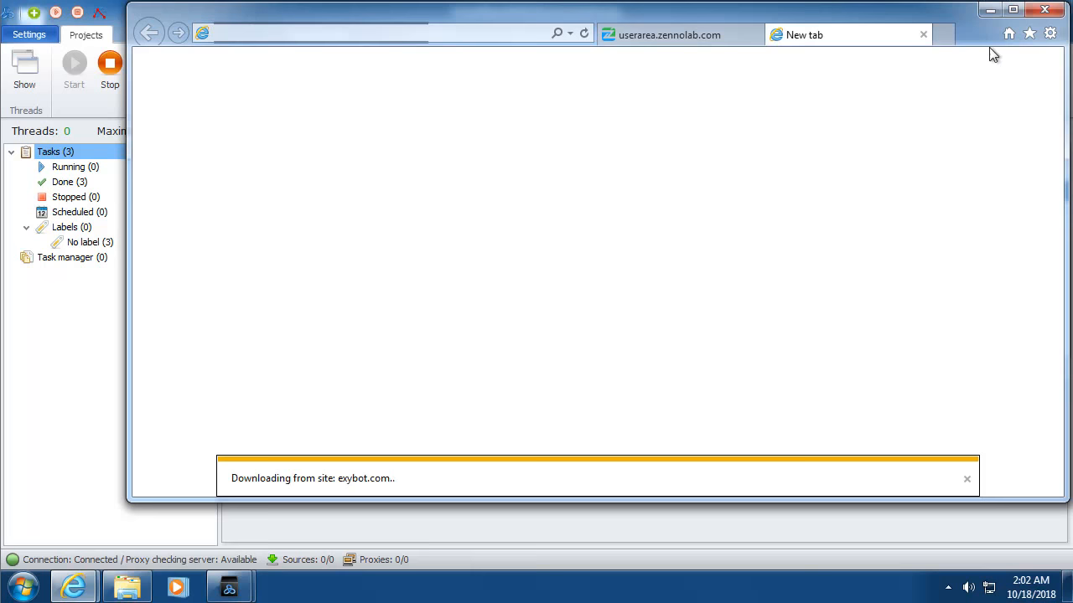
click(990, 10)
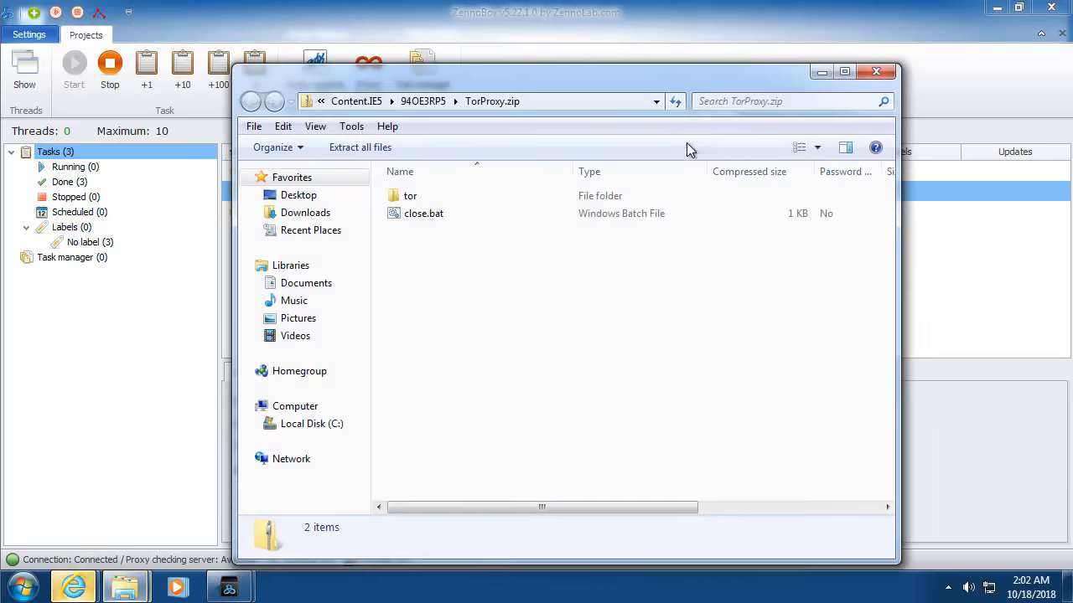
Step: Close the input parameters and open the Tor Proxy project directory
drag(622, 84, 799, 166)
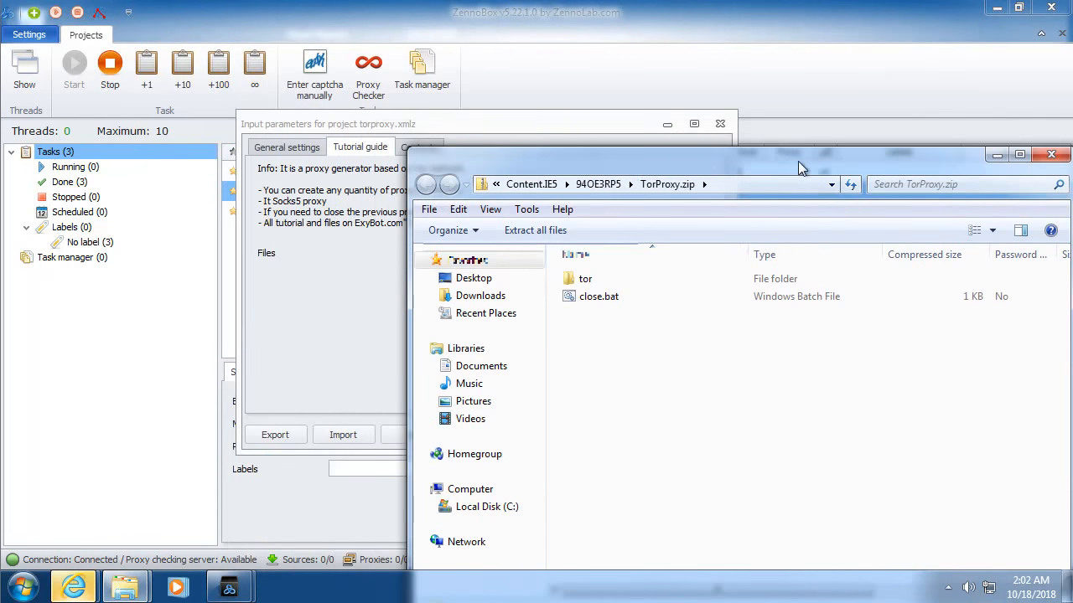
click(714, 127)
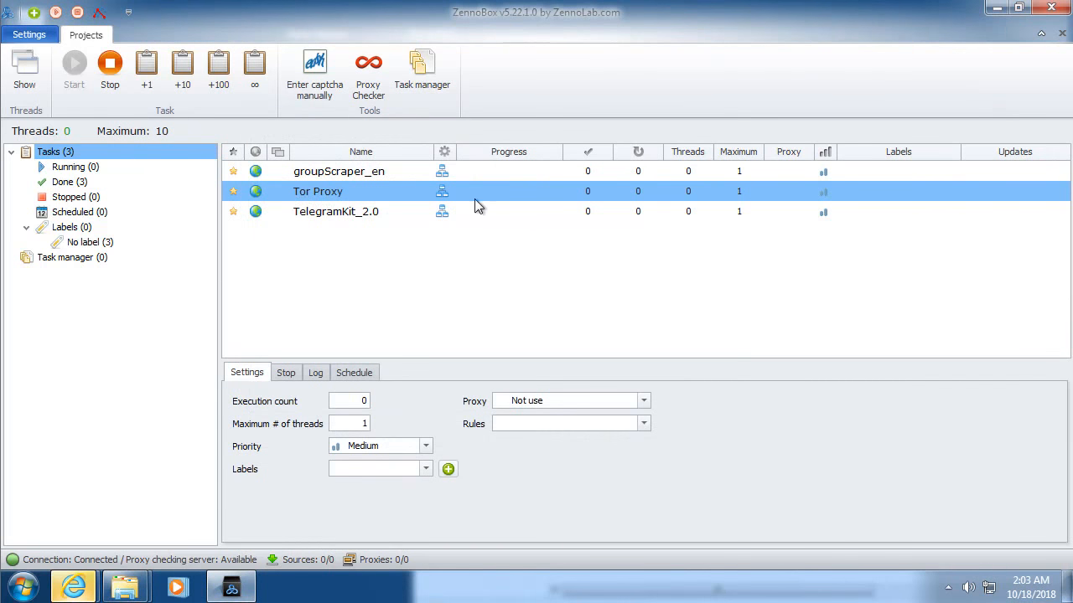
right_click(475, 192)
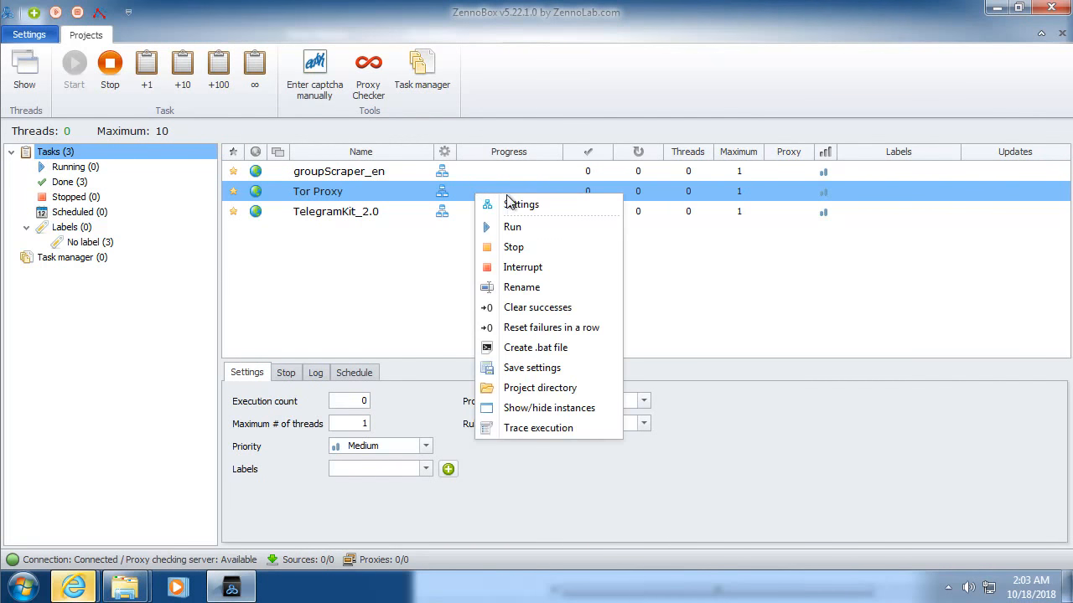
click(513, 388)
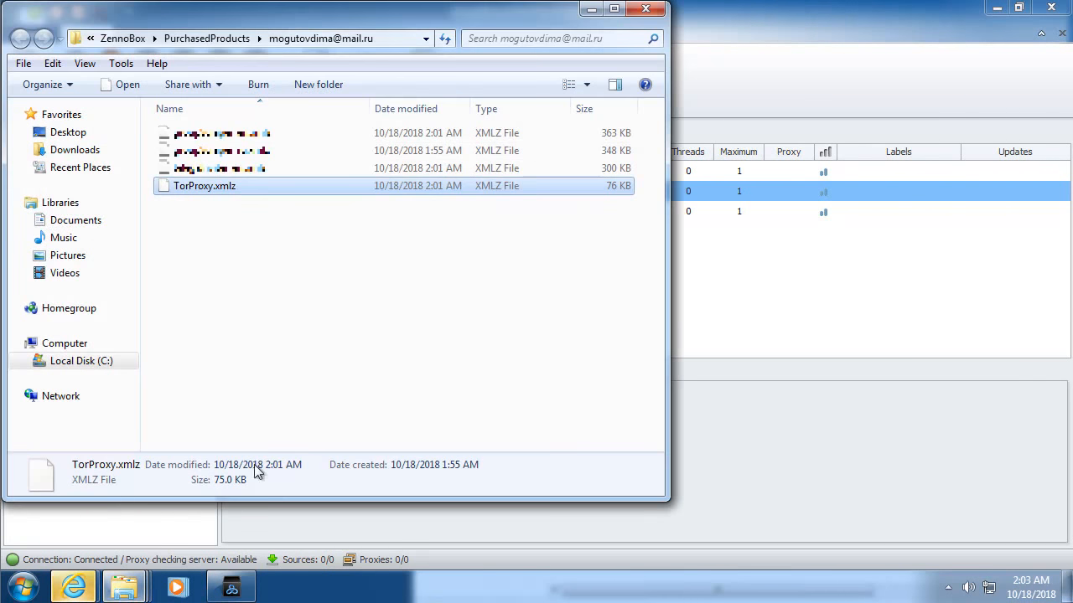
Step: Drag the tor folder and close.bat from TorProxy.zip into the project folder, allowing the security warning
click(124, 586)
mouse_move(311, 515)
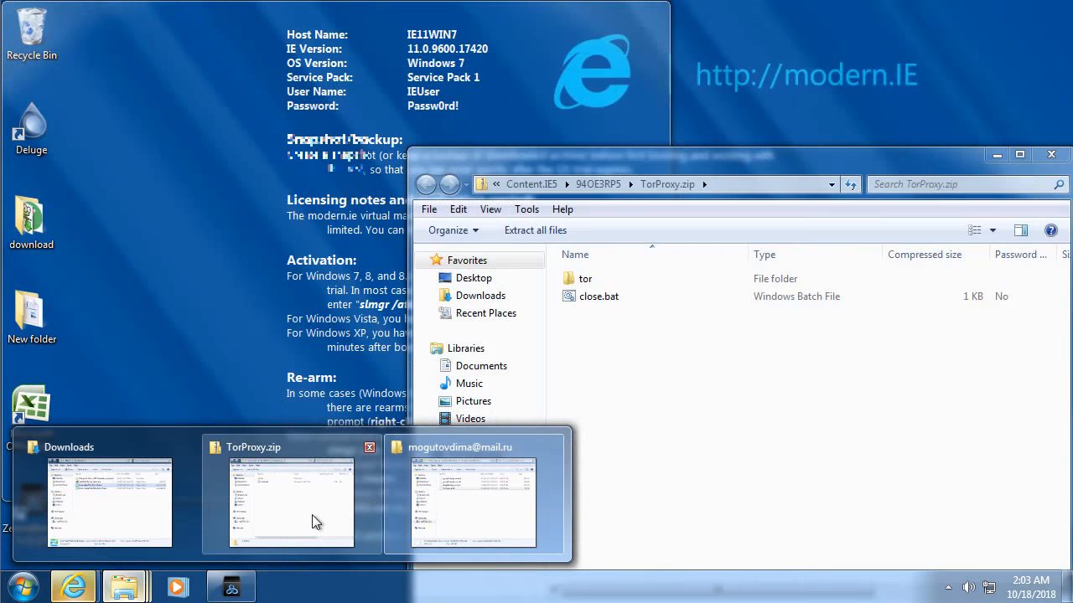
click(312, 515)
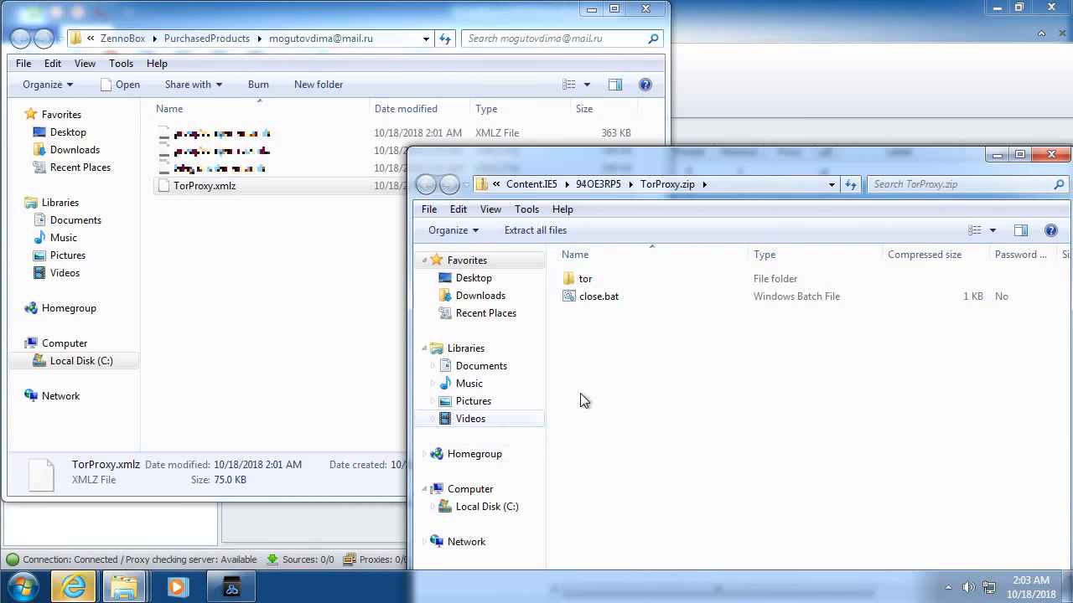
drag(620, 364, 348, 271)
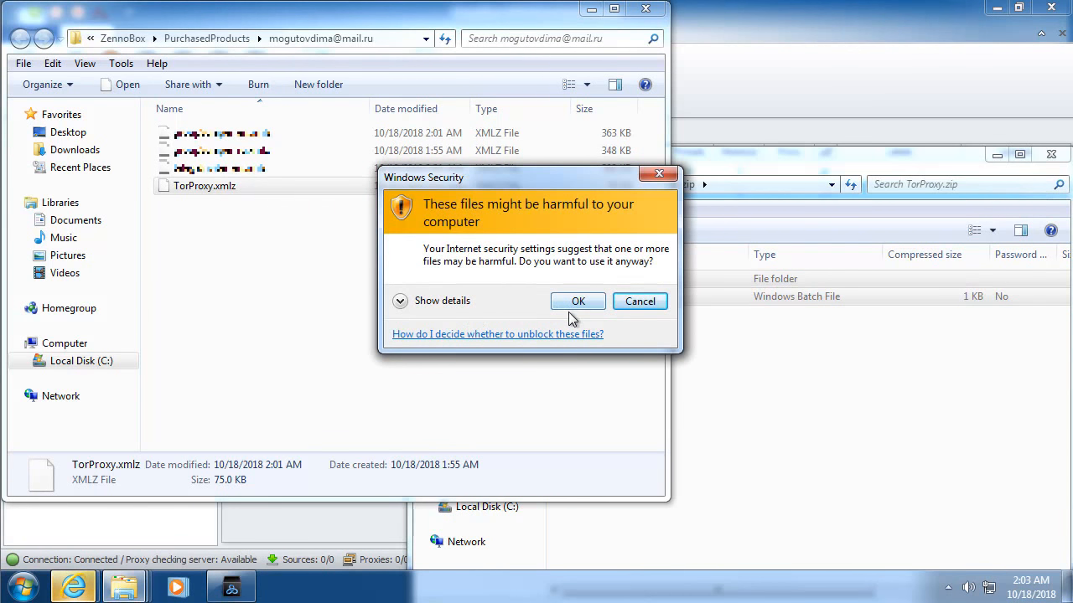
click(441, 302)
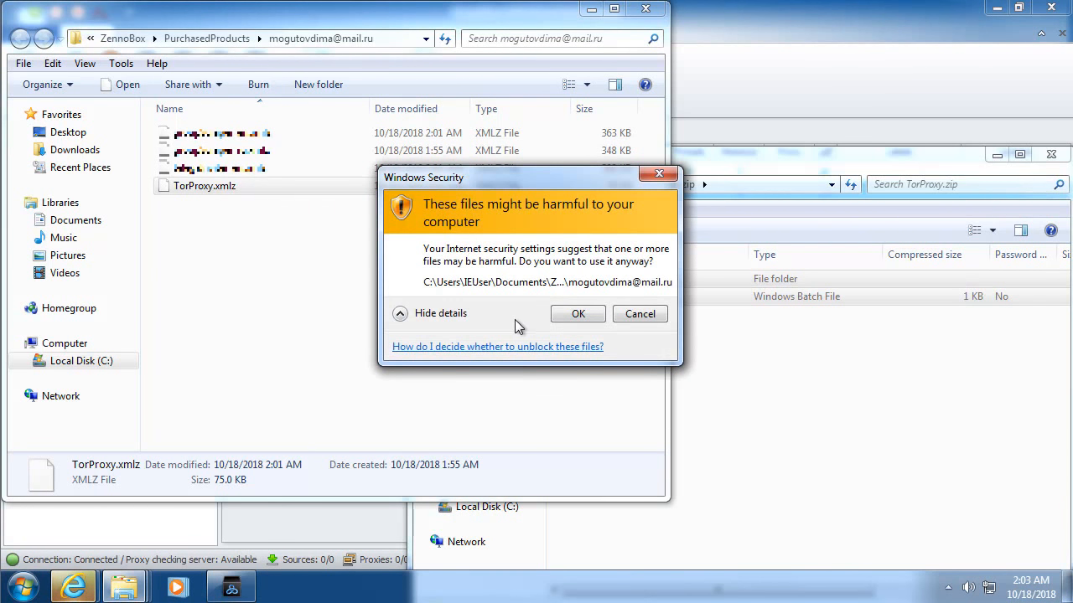
click(580, 316)
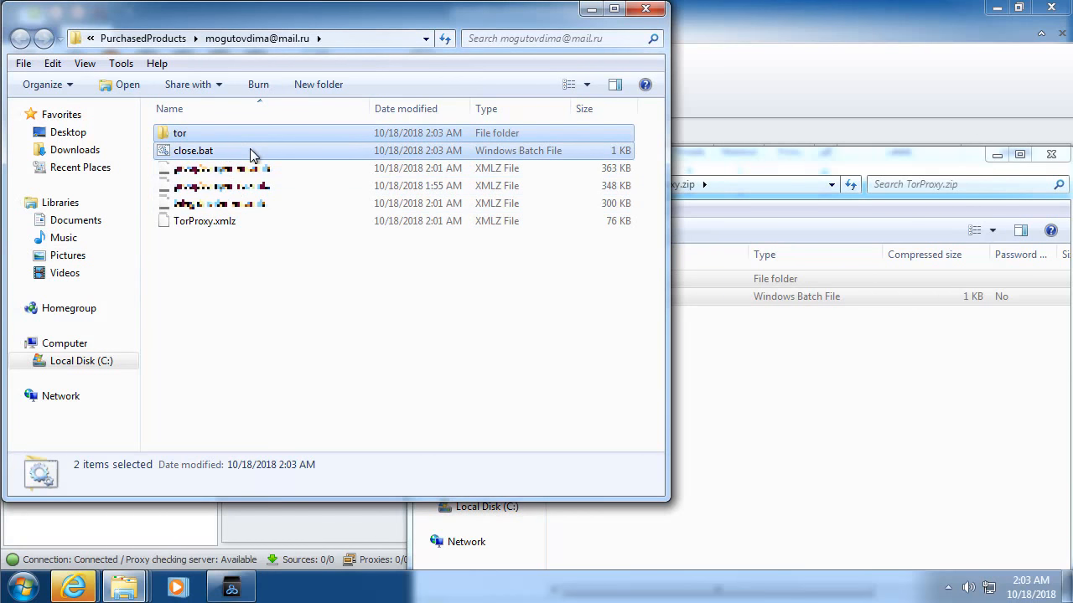
Step: Run close.bat, confirming the security warning and turning off future prompts for it
double_click(250, 155)
click(481, 340)
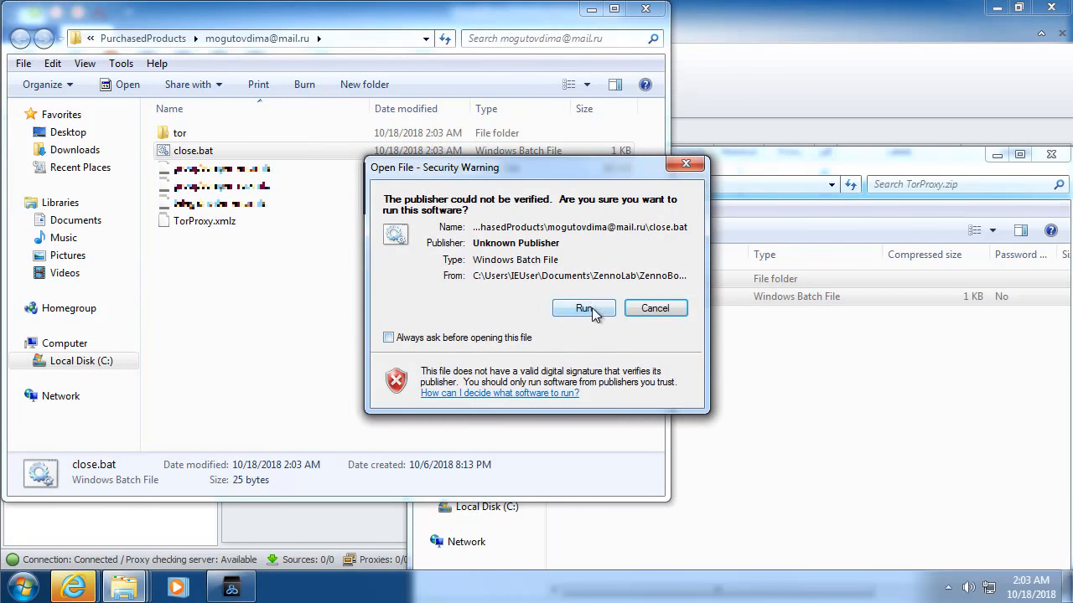
click(586, 308)
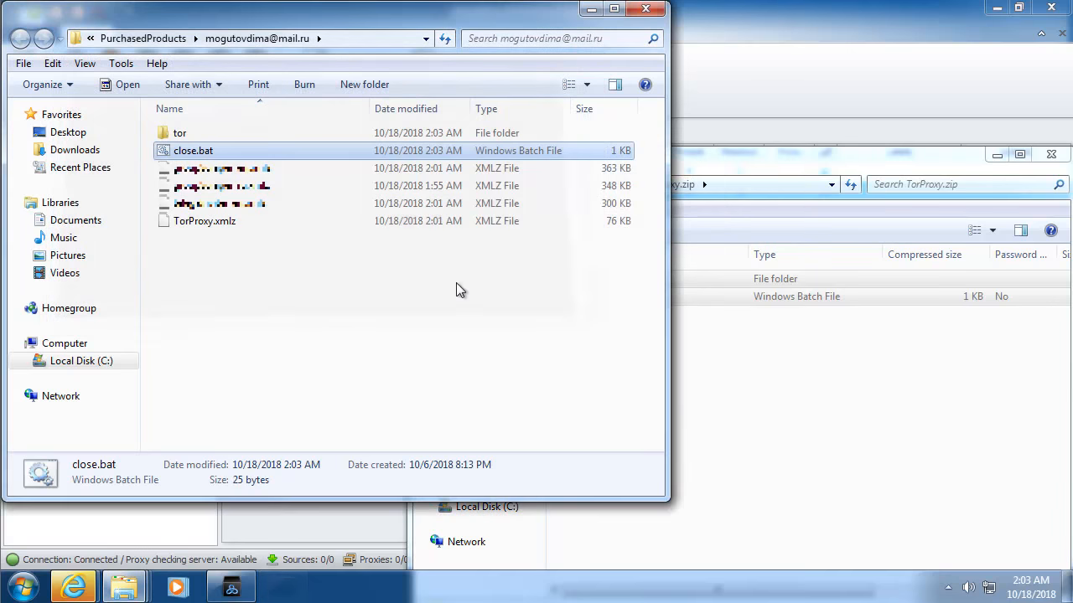
Step: Inspect the tor and var folders, then return to the project folder
double_click(291, 130)
click(221, 170)
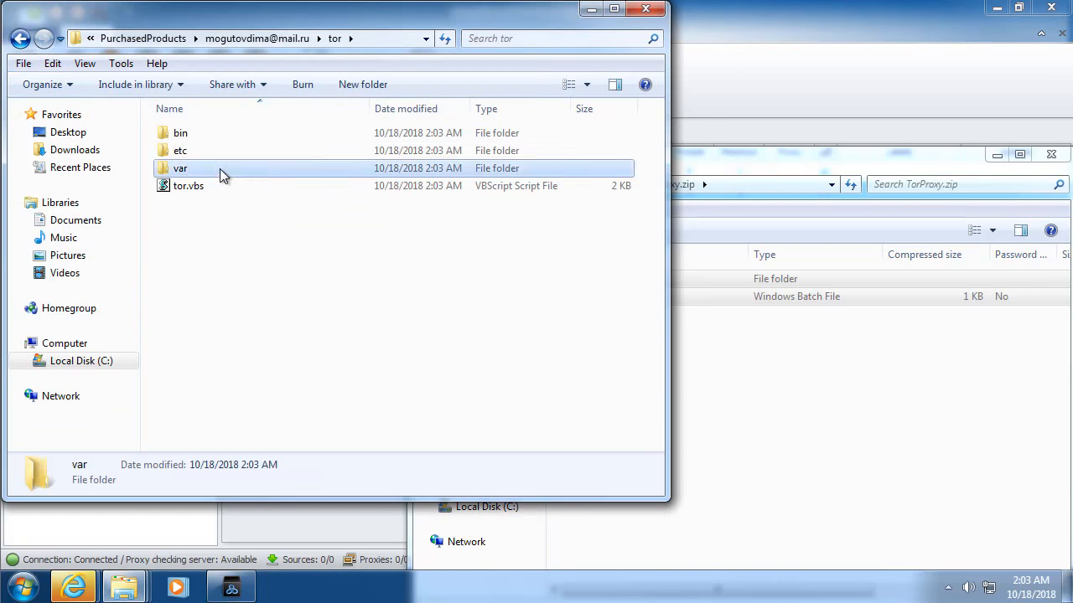
double_click(220, 172)
click(185, 39)
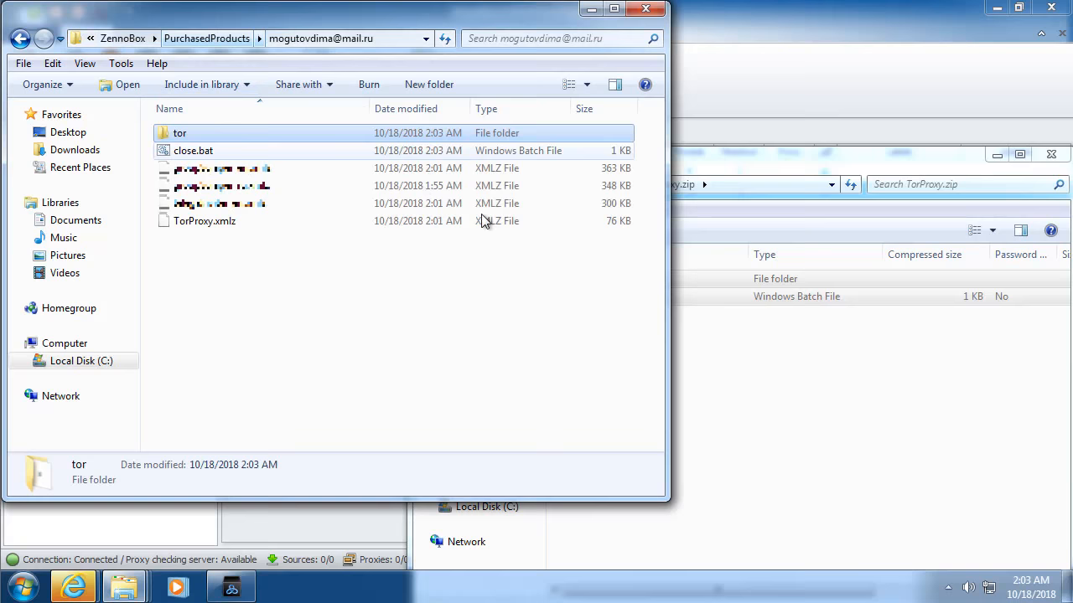
Step: Close the TorProxy.zip window, then move the project folder window aside and minimize it
click(822, 392)
click(1051, 156)
drag(487, 17, 892, 86)
click(994, 79)
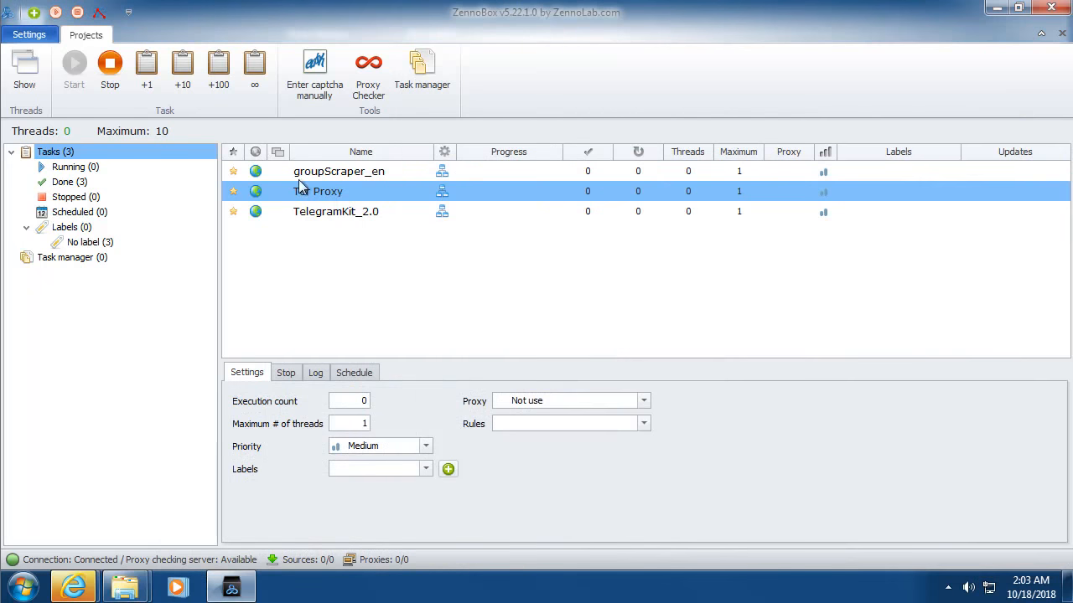
Step: Open the Tor Proxy settings, set Proxy count to 10 and enable Each country?
right_click(300, 188)
click(376, 198)
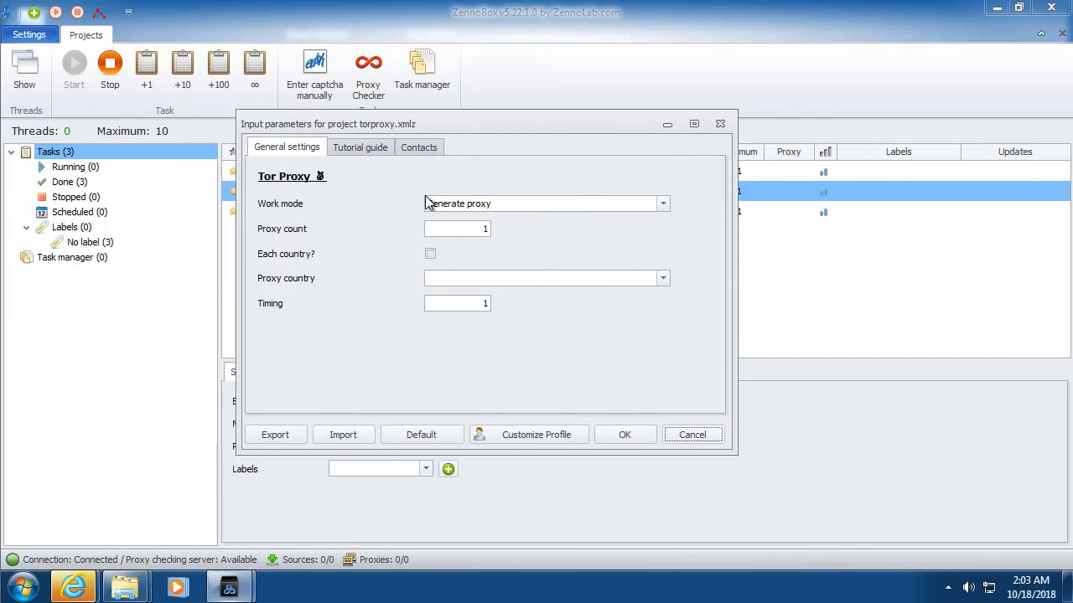
double_click(482, 228)
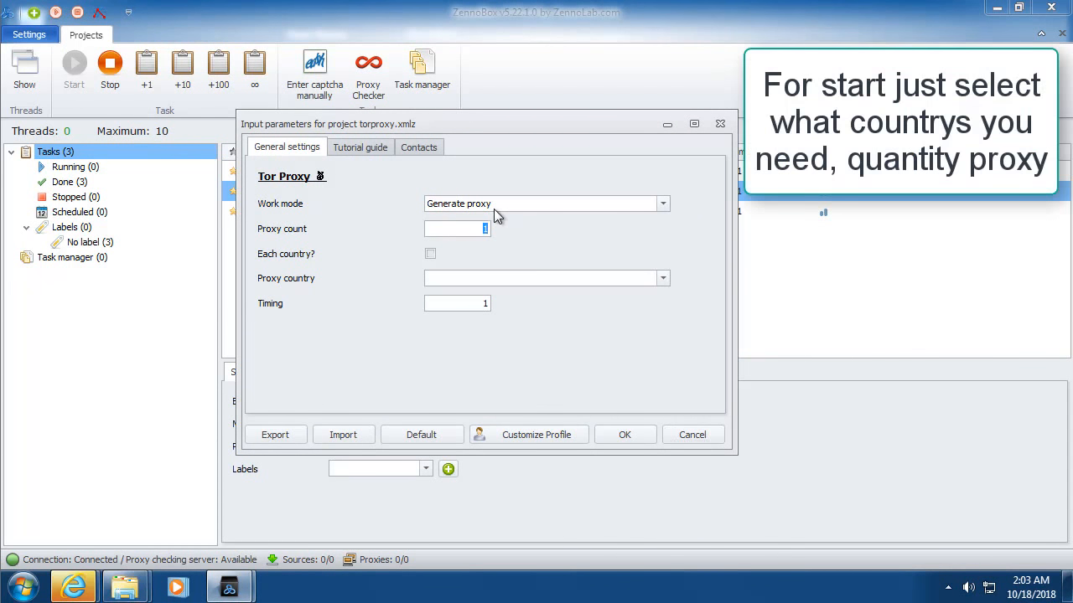
click(430, 254)
Step: Choose Canada and USA as the proxy countries
click(663, 279)
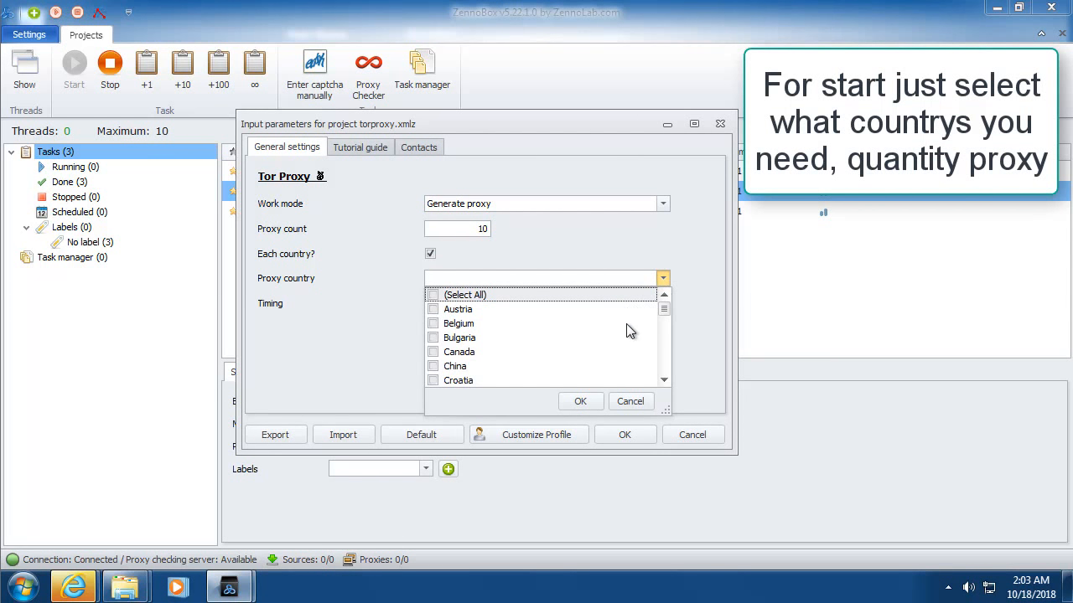
click(441, 353)
scroll(625, 326, down, 5)
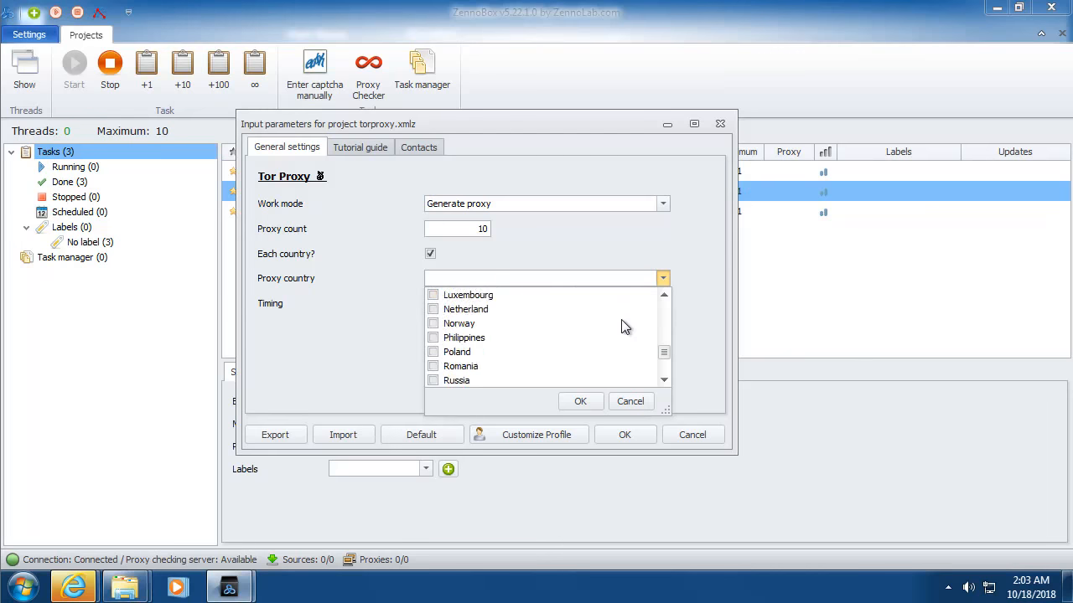
scroll(624, 327, down, 2)
click(432, 381)
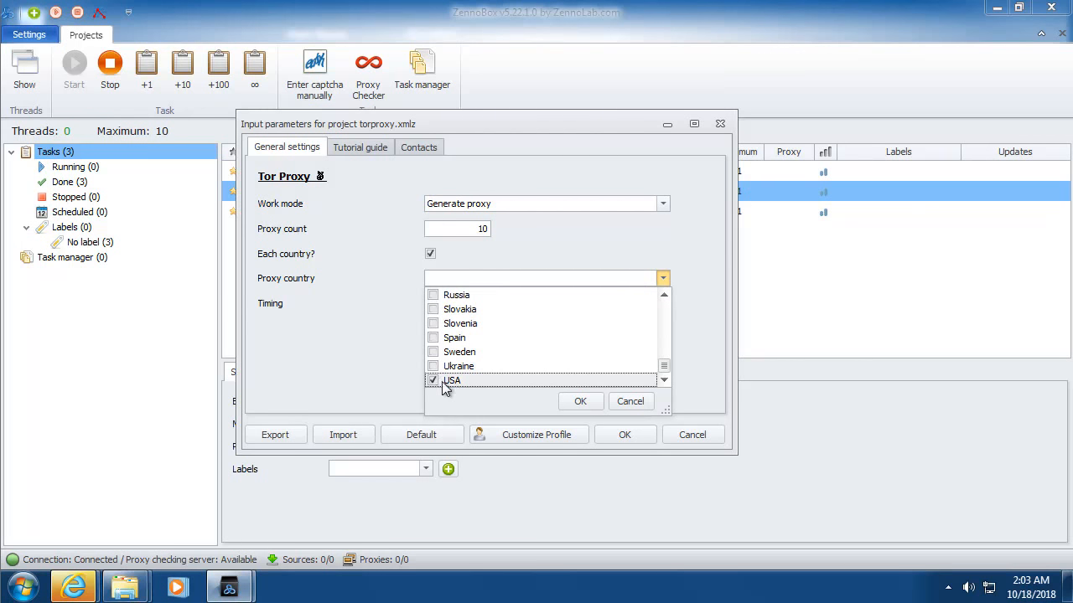
click(577, 400)
Step: Look through the tutorial and contact tabs, then save the settings with OK
click(372, 153)
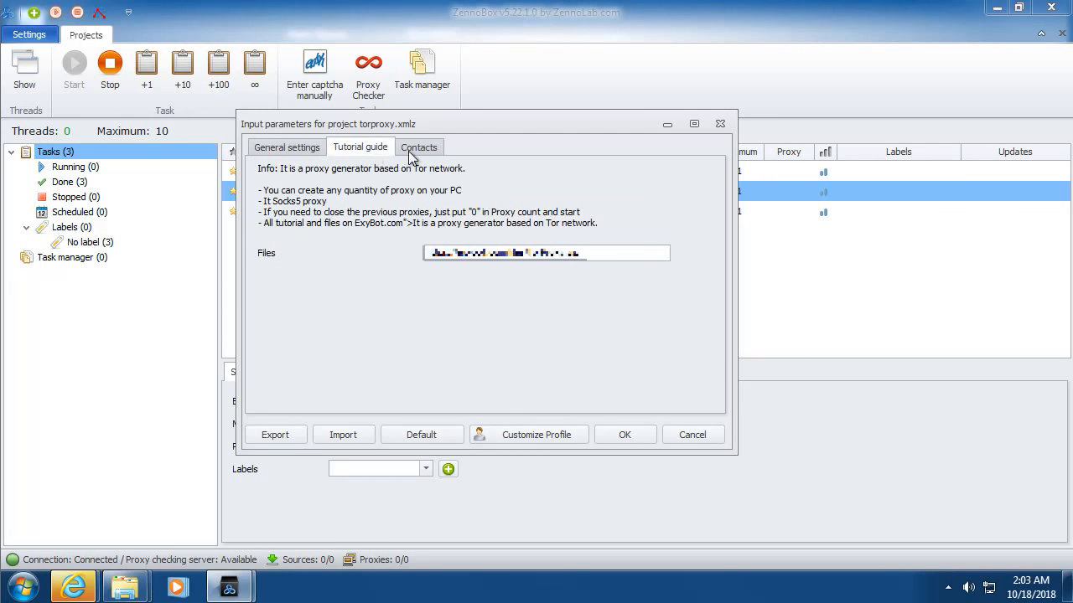
click(426, 150)
click(288, 146)
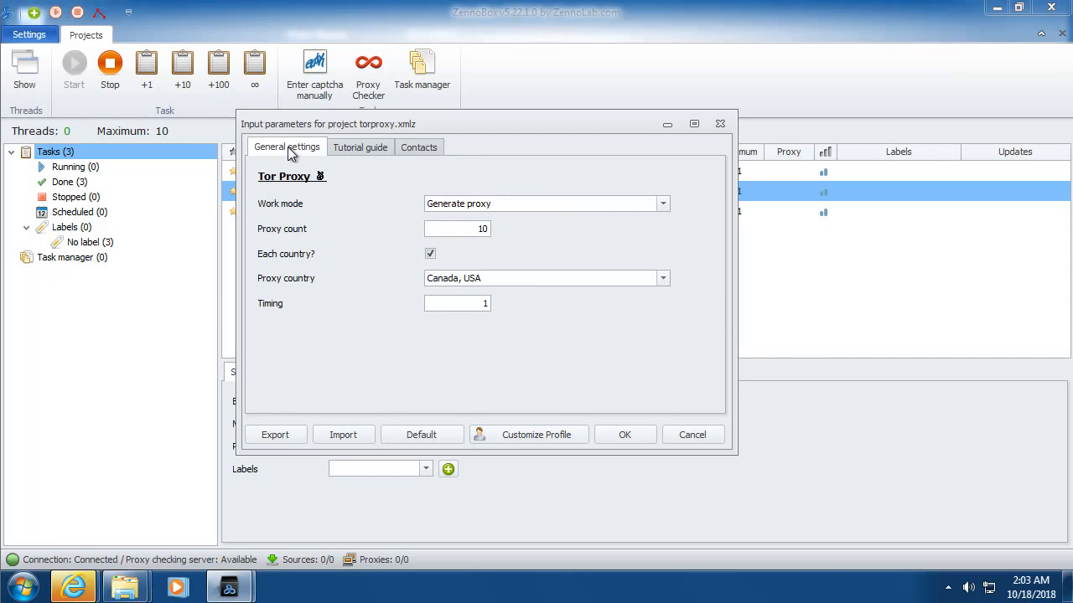
click(624, 435)
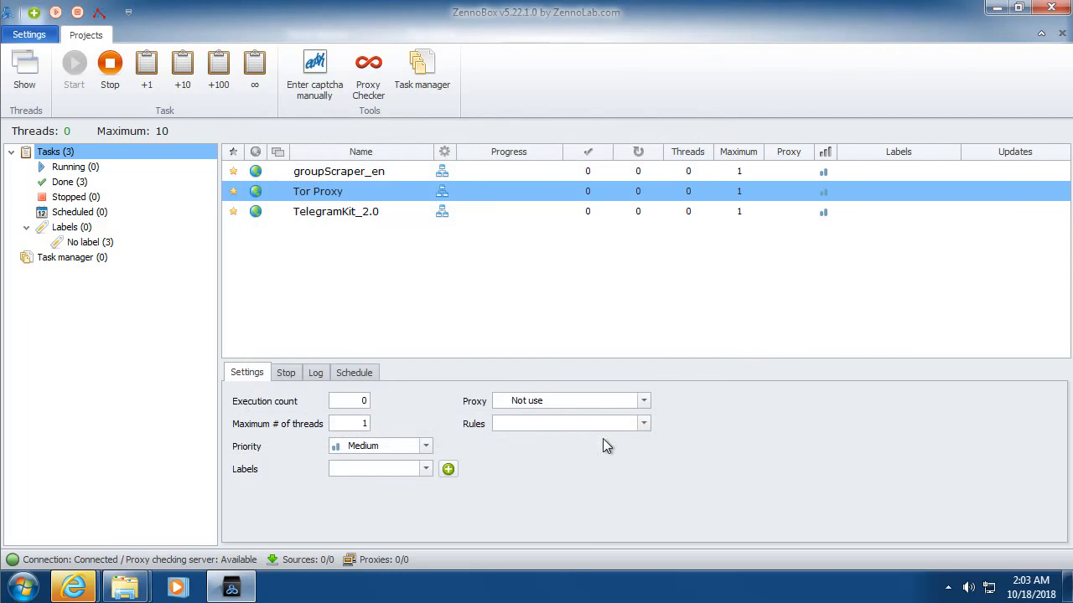
Step: Start one run of the Tor Proxy task with +1
click(147, 83)
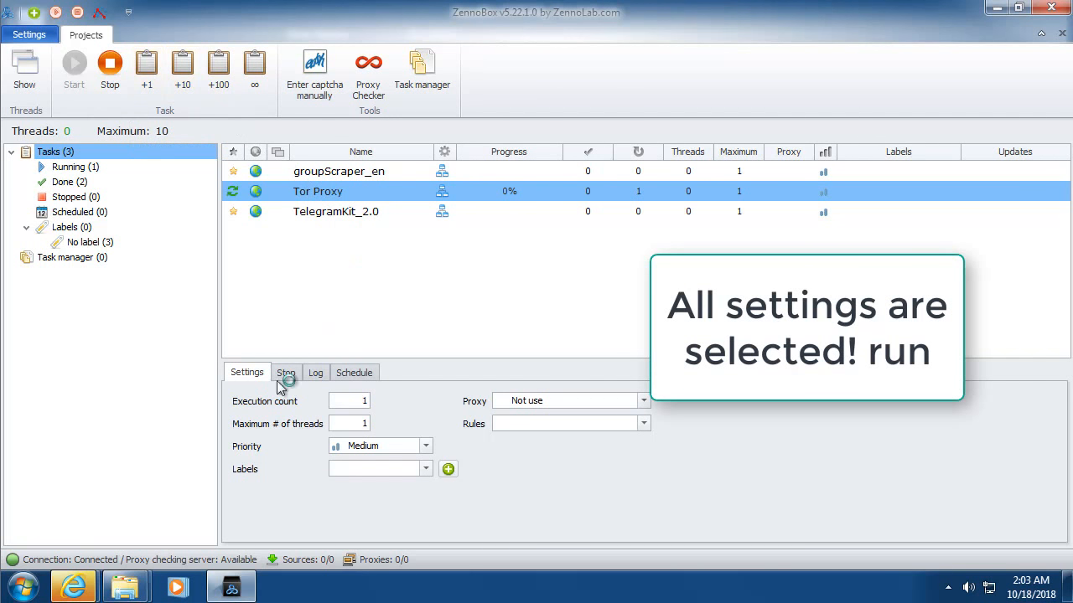
mouse_move(125, 586)
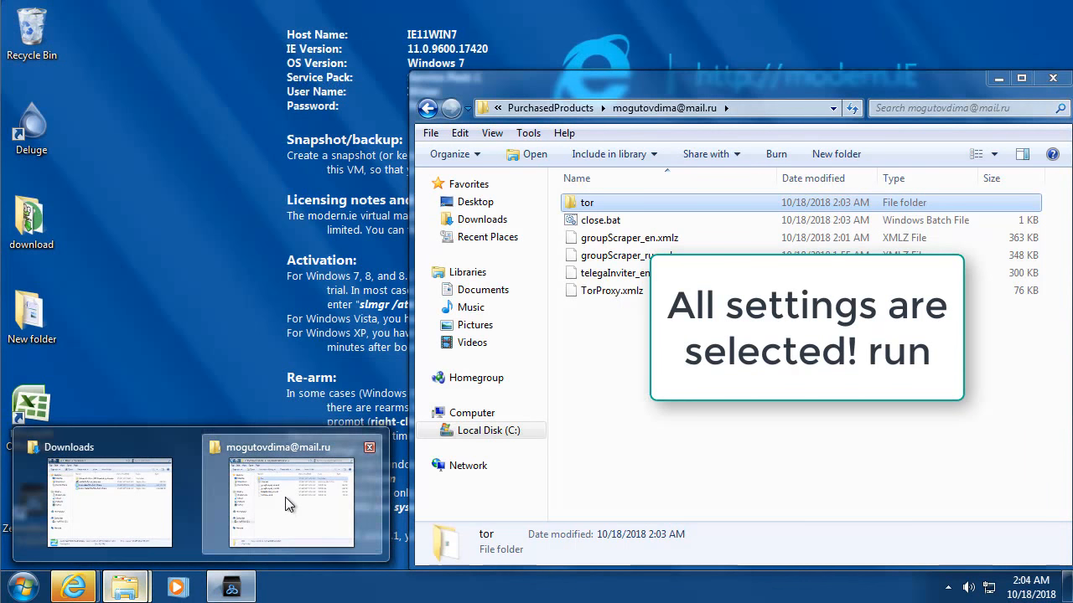
click(285, 497)
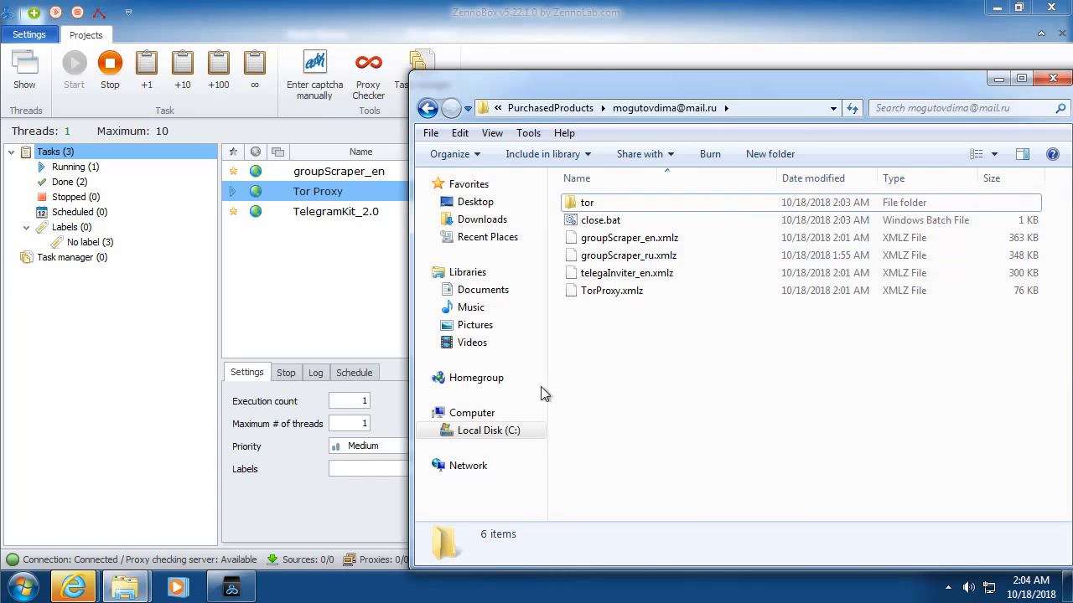
Step: View the task log, allow tor.vbs and tor.exe to run, and check the new proxy.txt
click(316, 377)
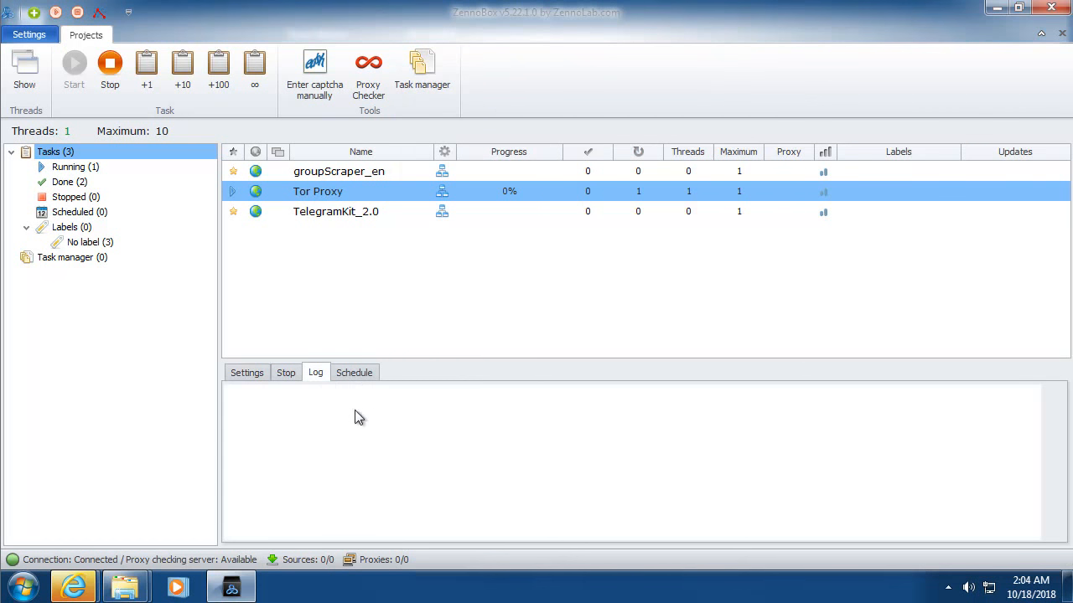
mouse_move(125, 587)
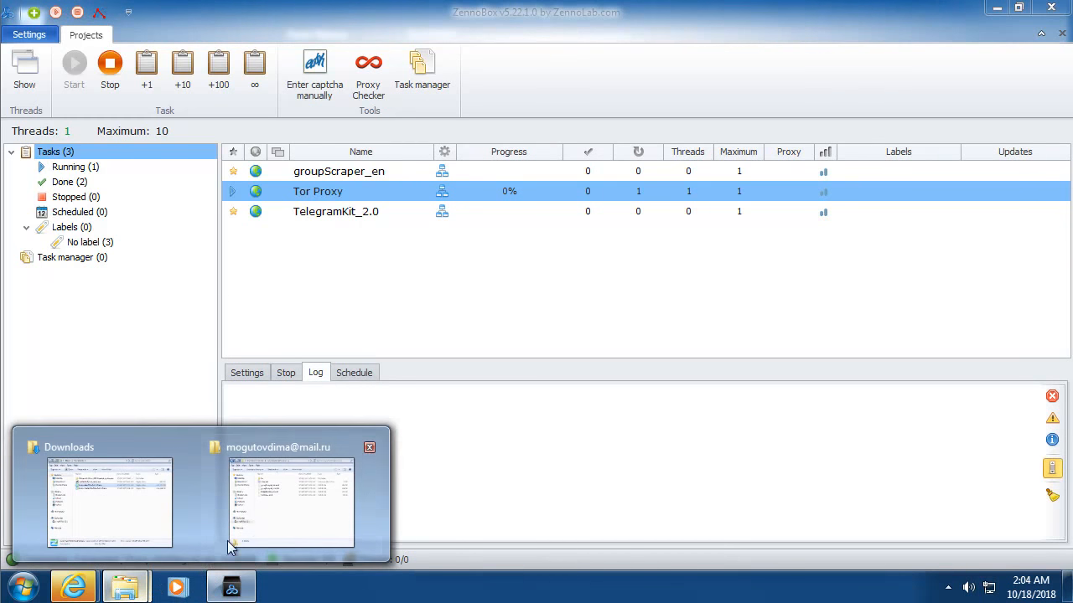
click(231, 540)
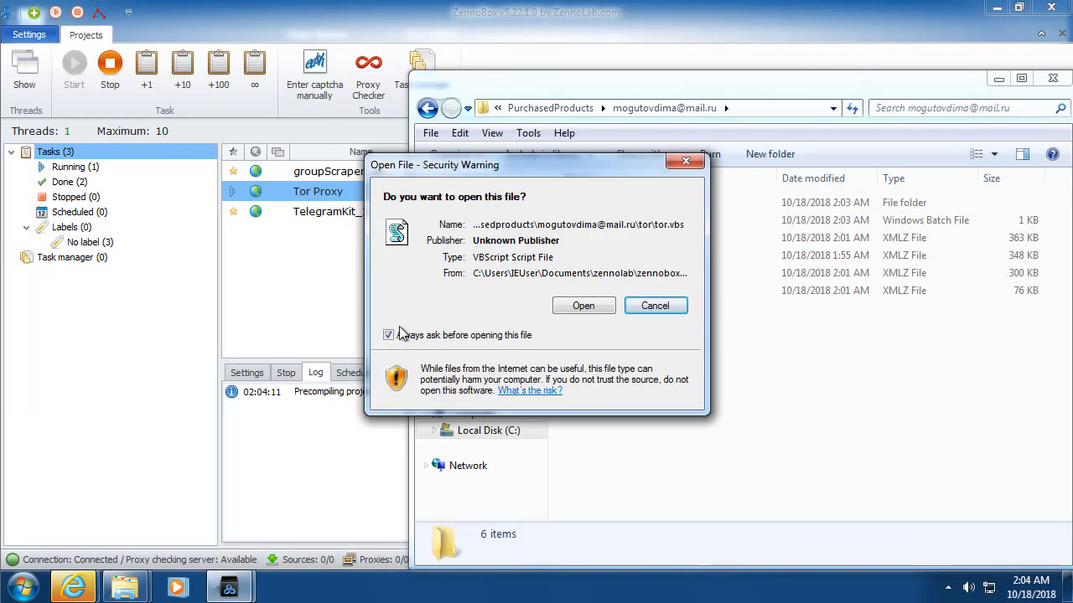
click(582, 304)
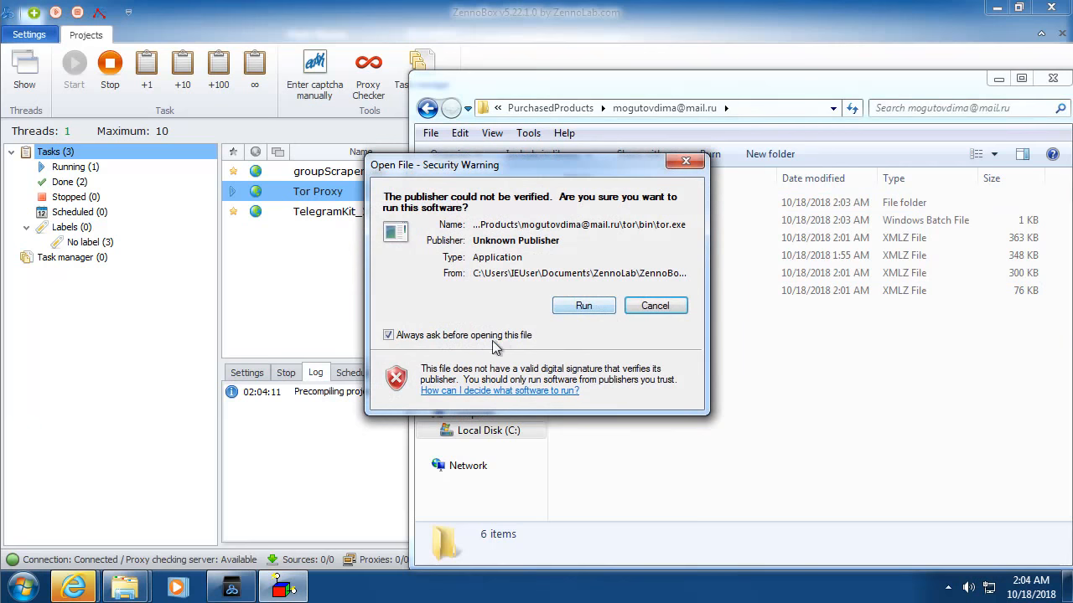
click(590, 307)
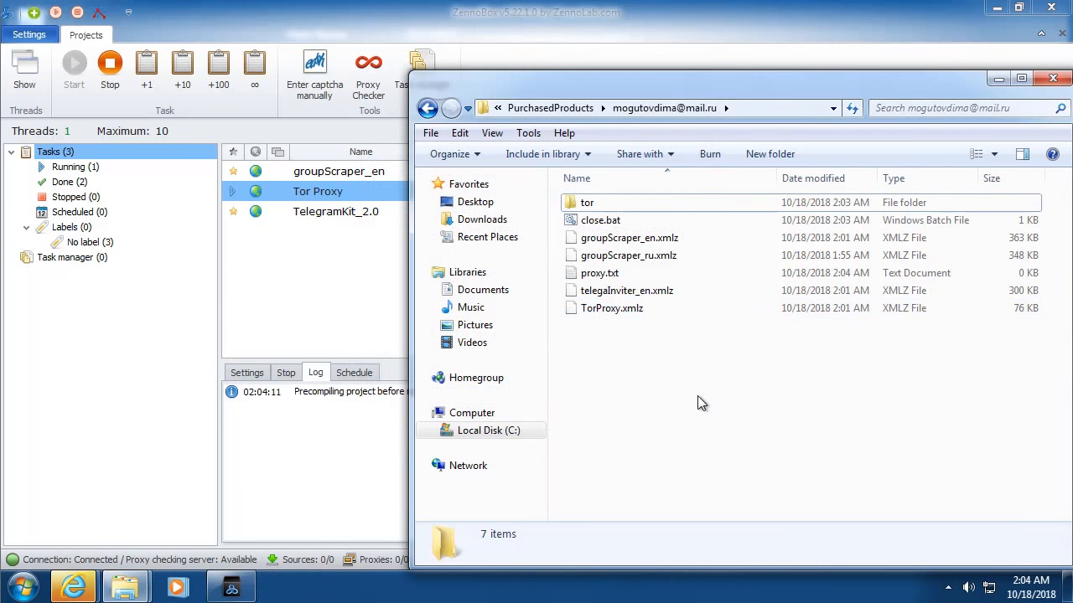
click(689, 271)
click(651, 323)
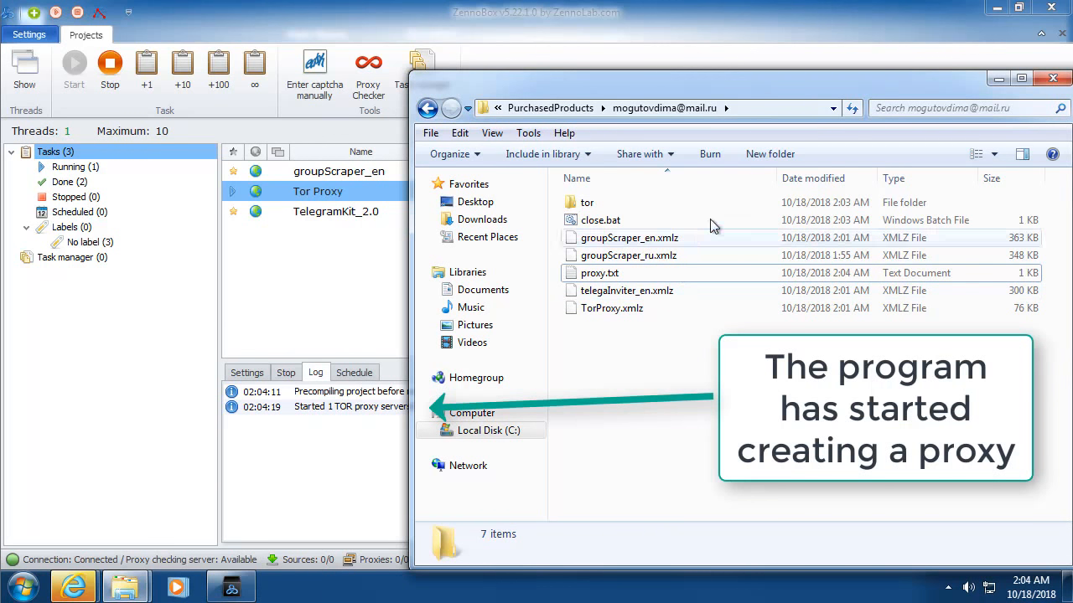
Step: Bring ZennoBox forward and enable log auto-scroll until the task shows 100% and JOB DONE
click(296, 315)
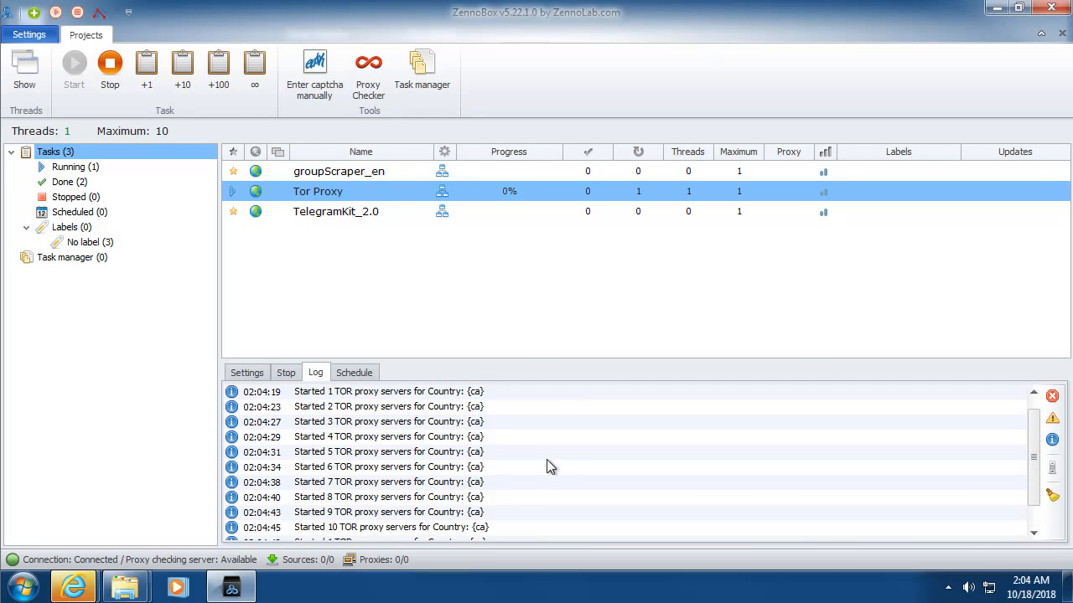
click(1054, 470)
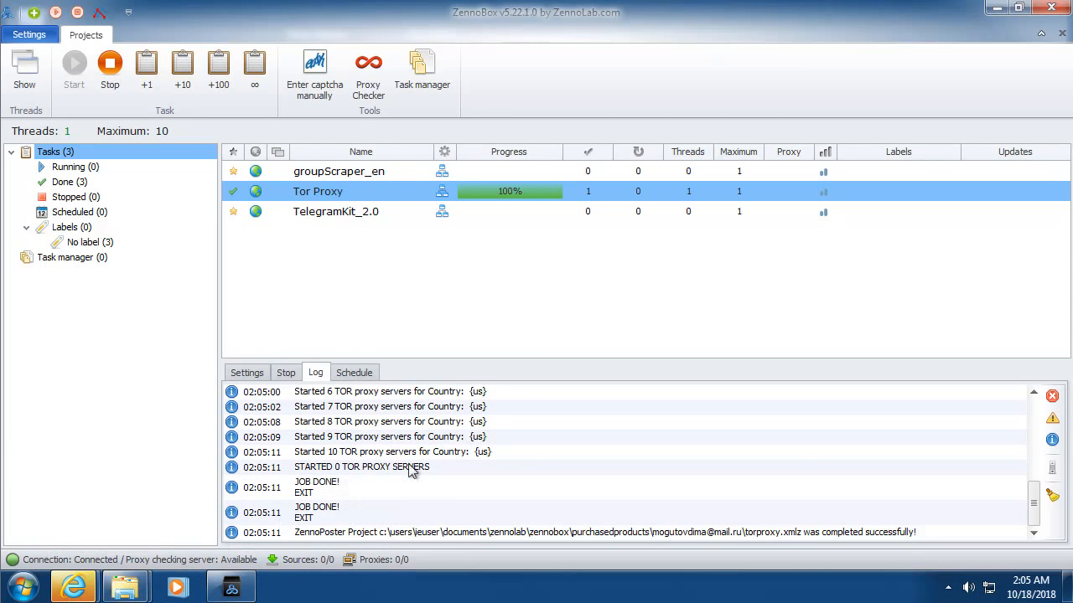
Step: Open proxy.txt in Notepad and select its list of 20 proxies on 127.0.0.1
mouse_move(124, 587)
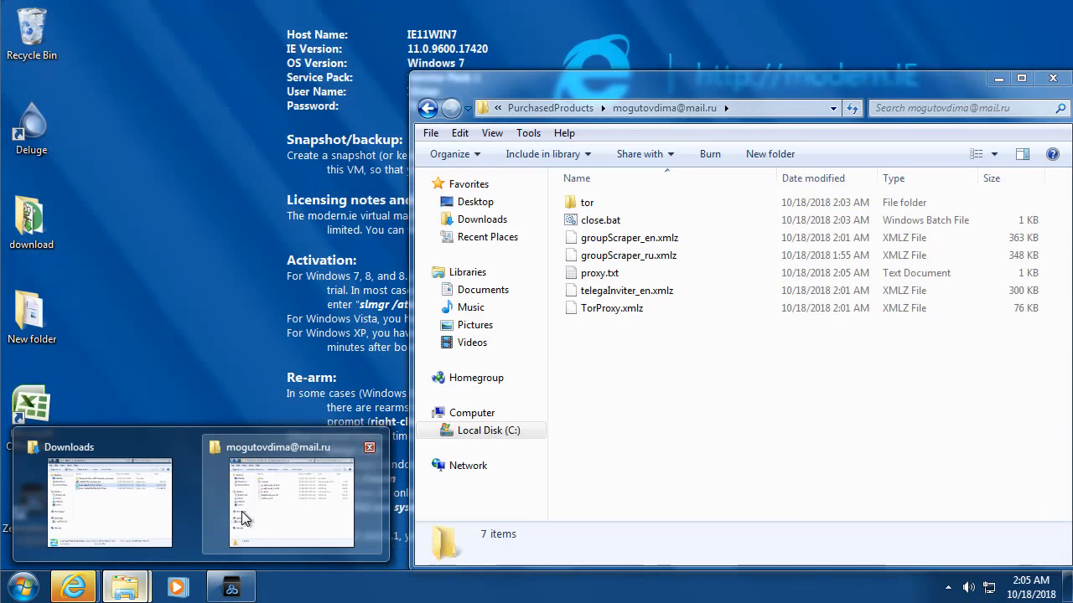
click(242, 518)
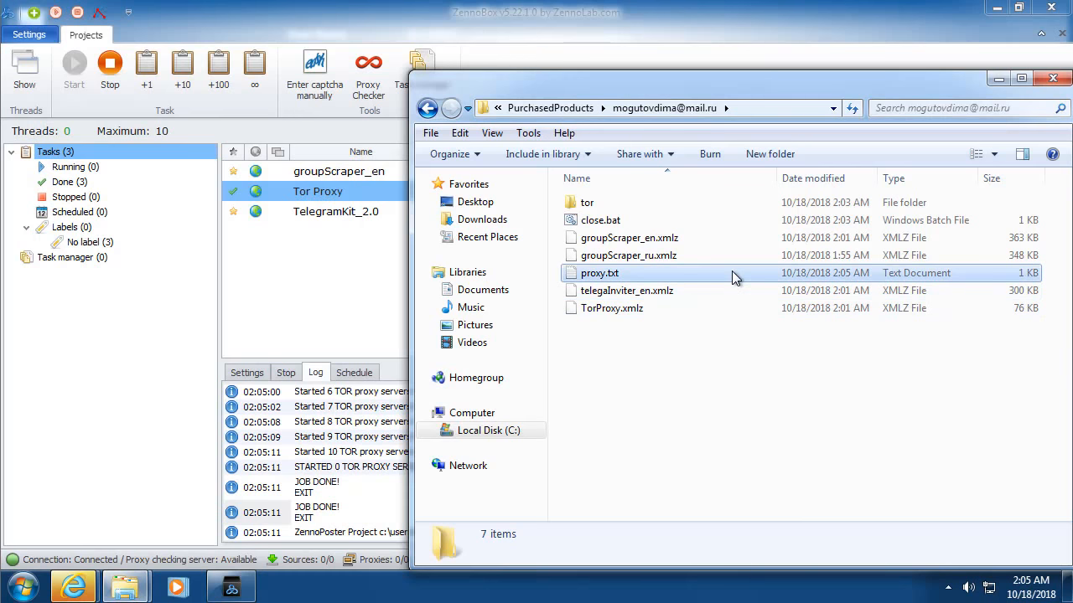
double_click(731, 274)
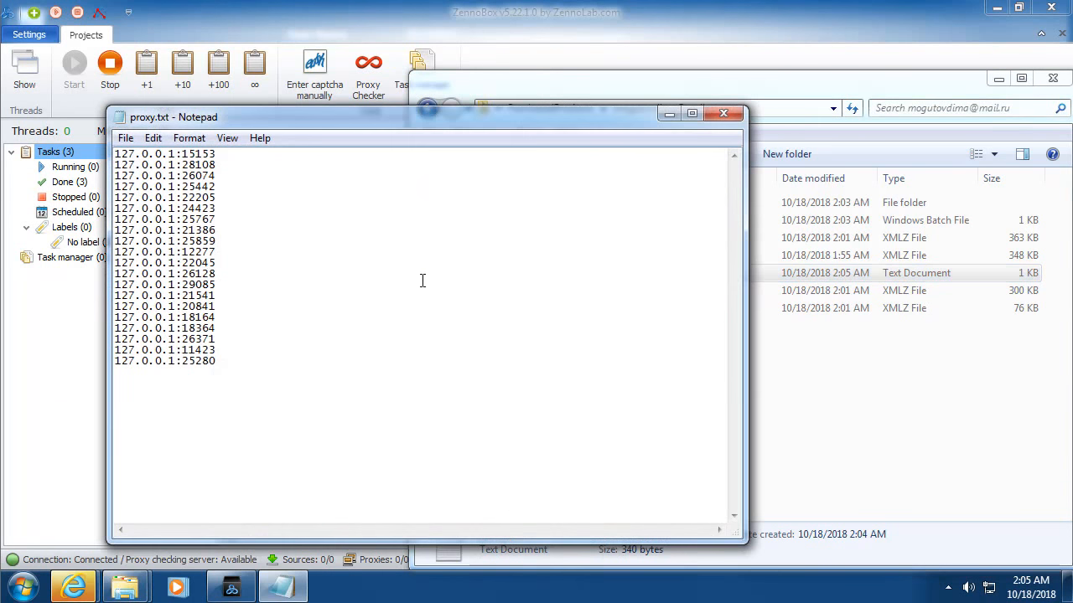
drag(232, 364, 110, 143)
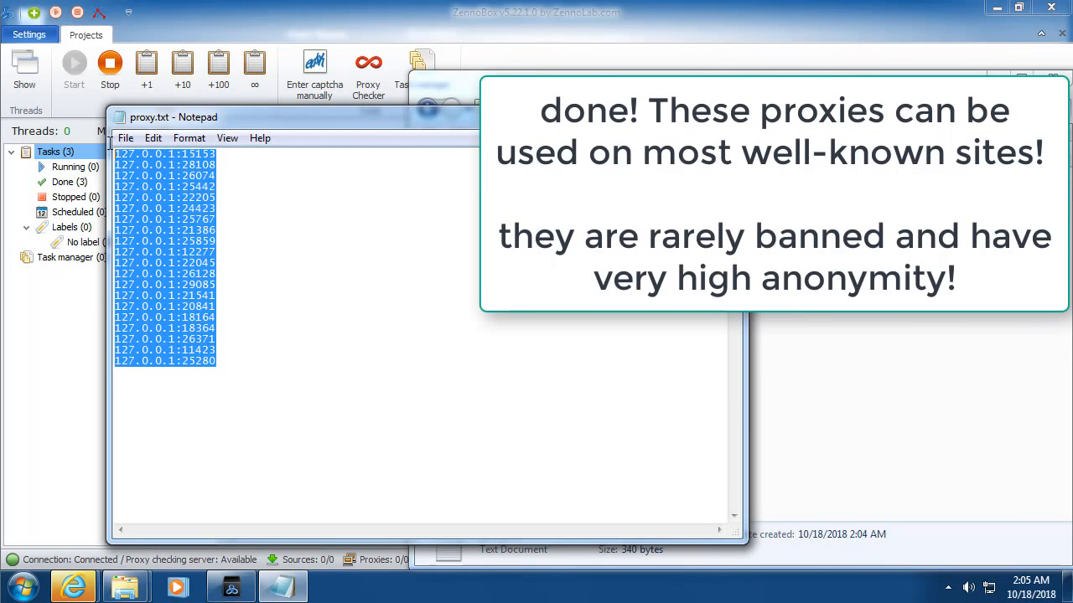